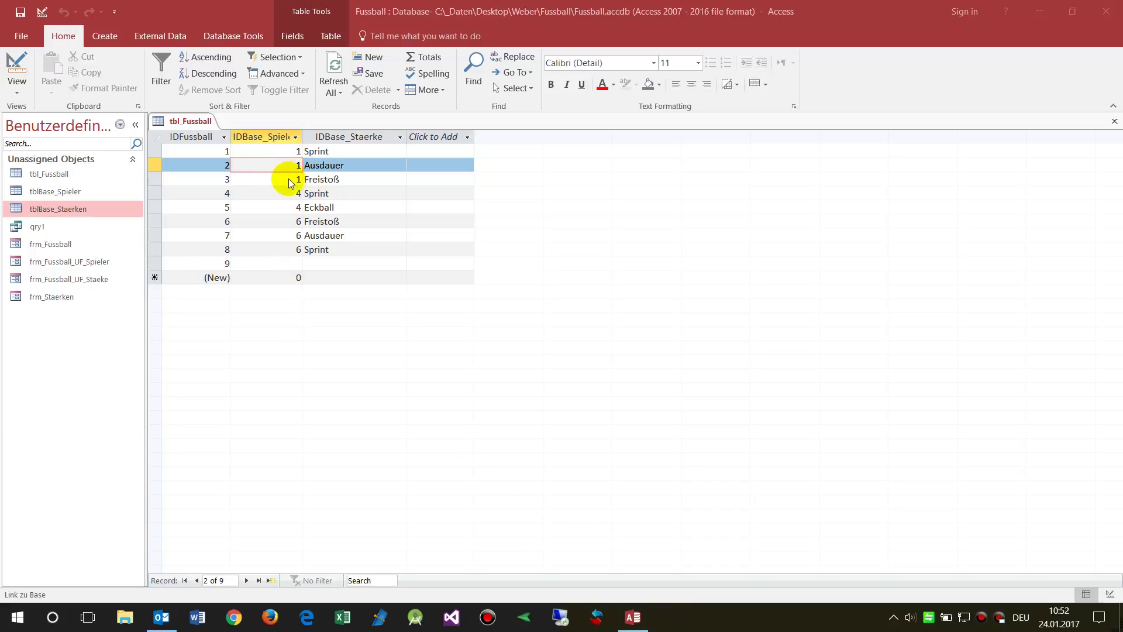
Select record 3's player ID and Freistoß strength, then switch tbl_Fussball to Design View
left_click(294, 179)
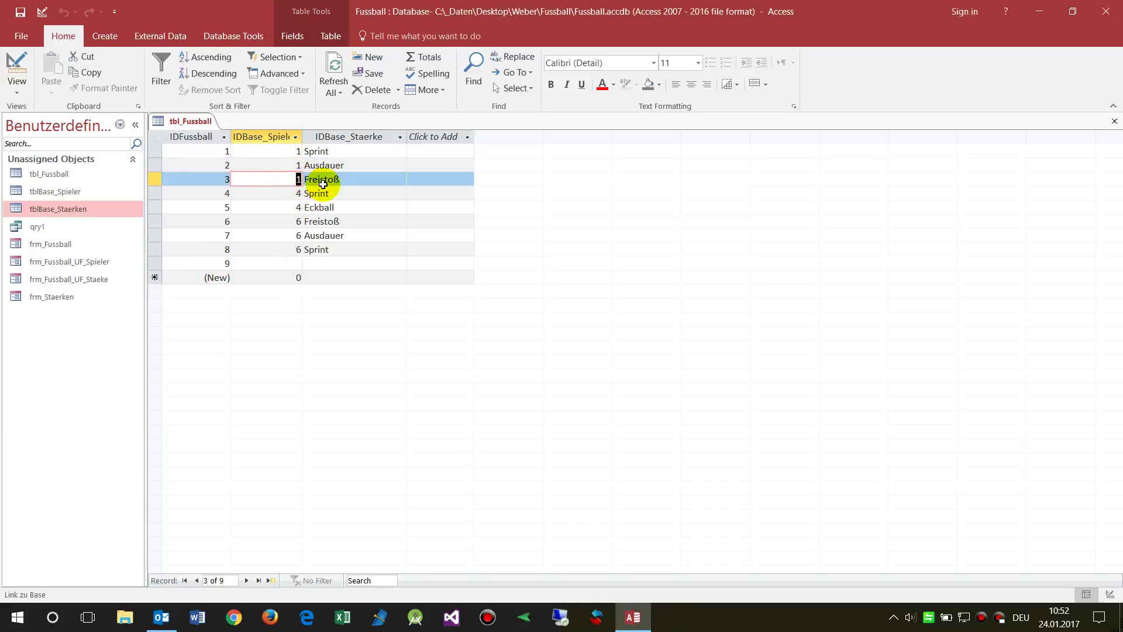
left_click_drag(357, 180, 289, 175)
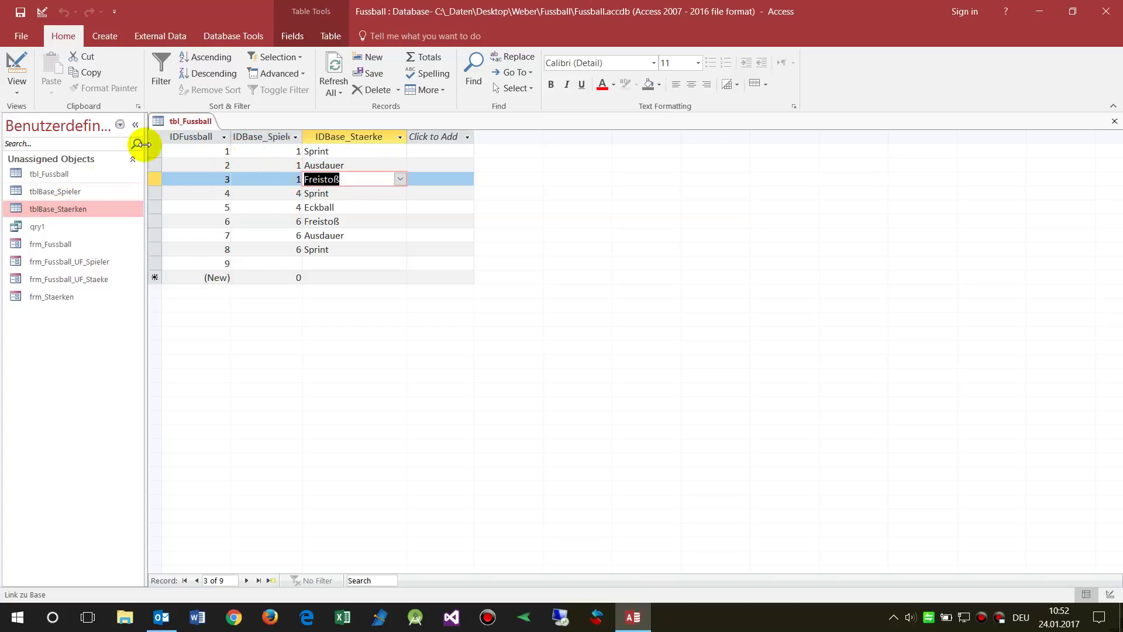
left_click(16, 65)
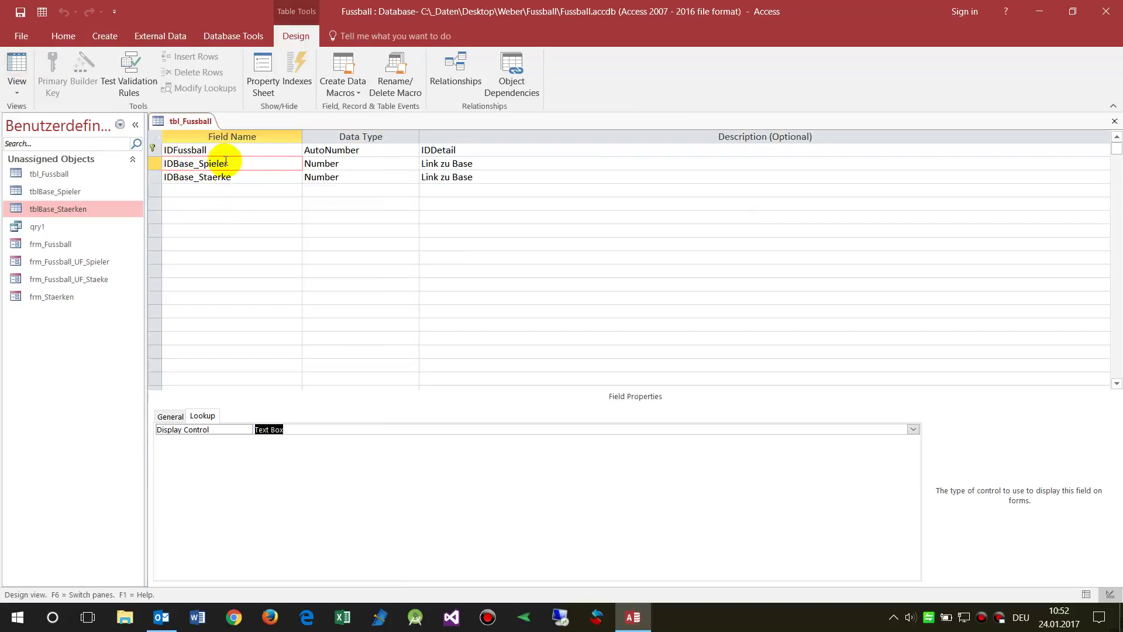
Select the IDBase_Spieler field and open tblBase_Spieler listing Hans, Martin and Georg
left_click(199, 163)
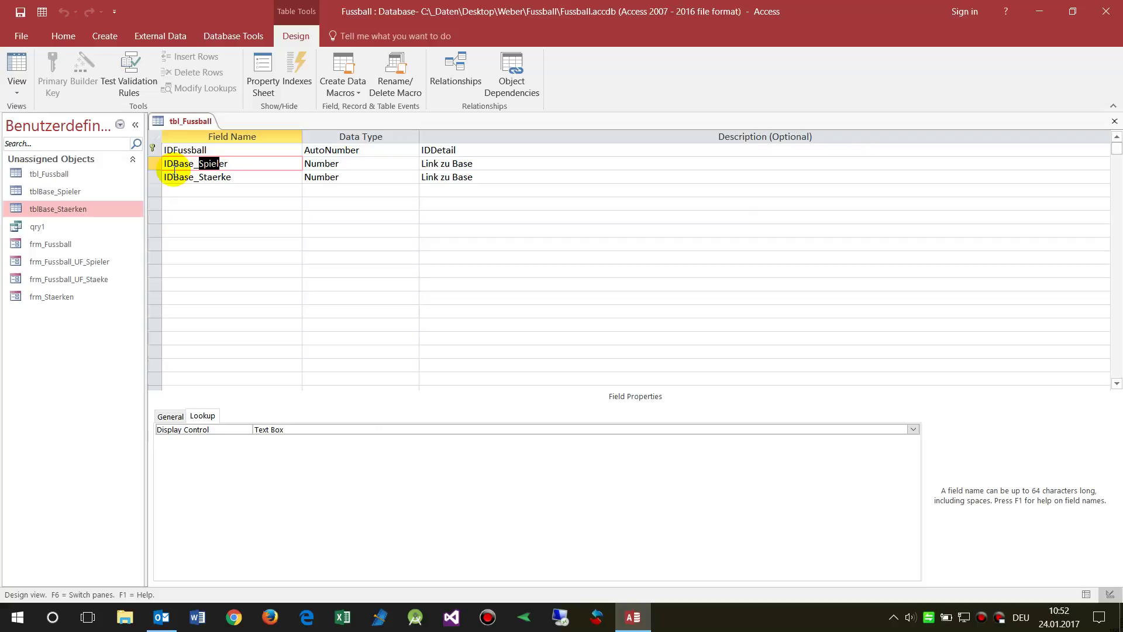
left_click(64, 196)
double_click(64, 196)
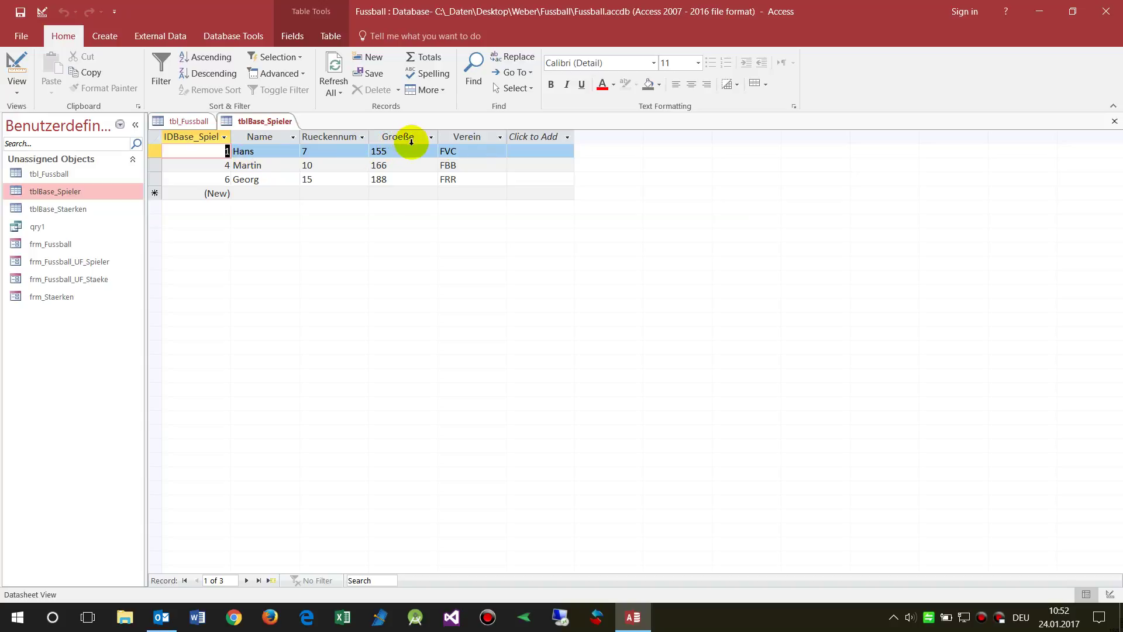
Back in tbl_Fussball's datasheet, widen the IDBase_Spieler column so its full heading shows
left_click(184, 120)
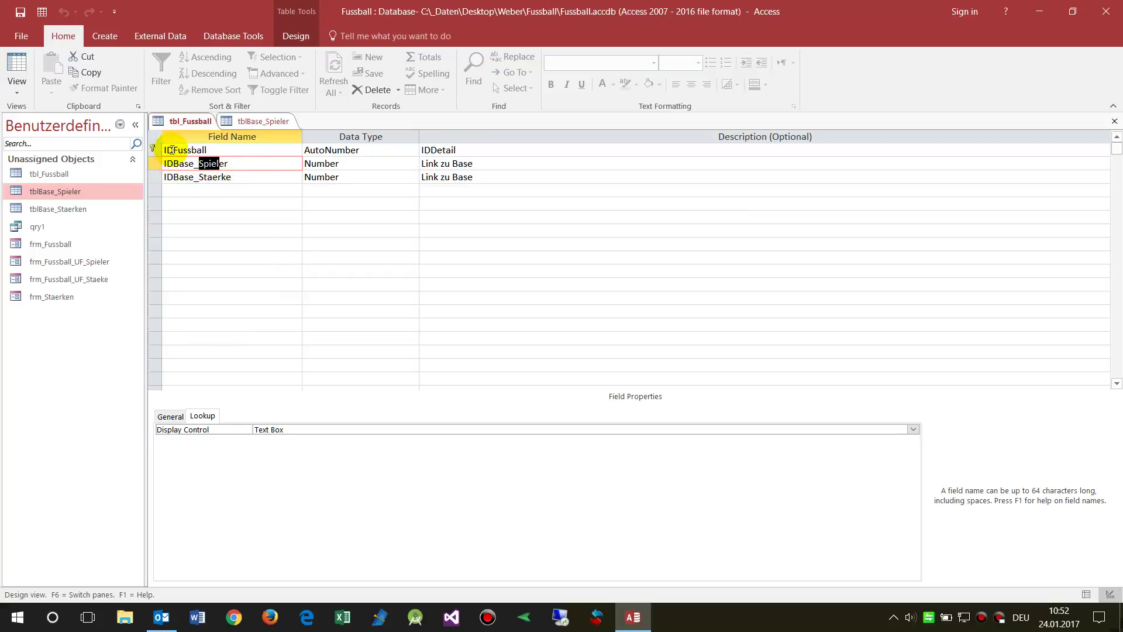
left_click(16, 65)
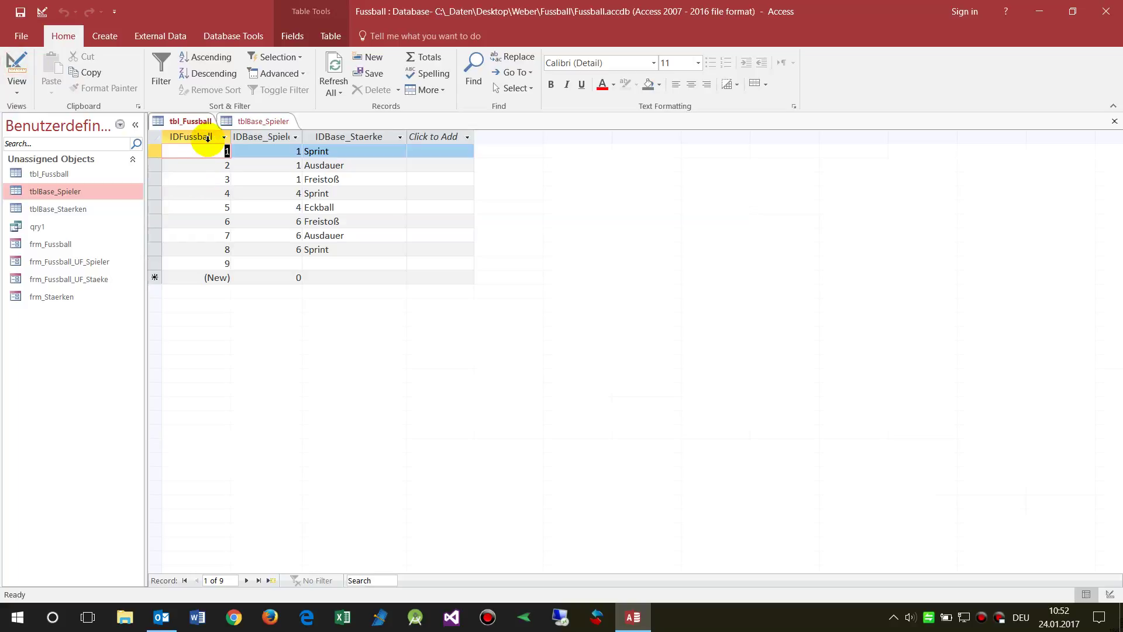
left_click(296, 177)
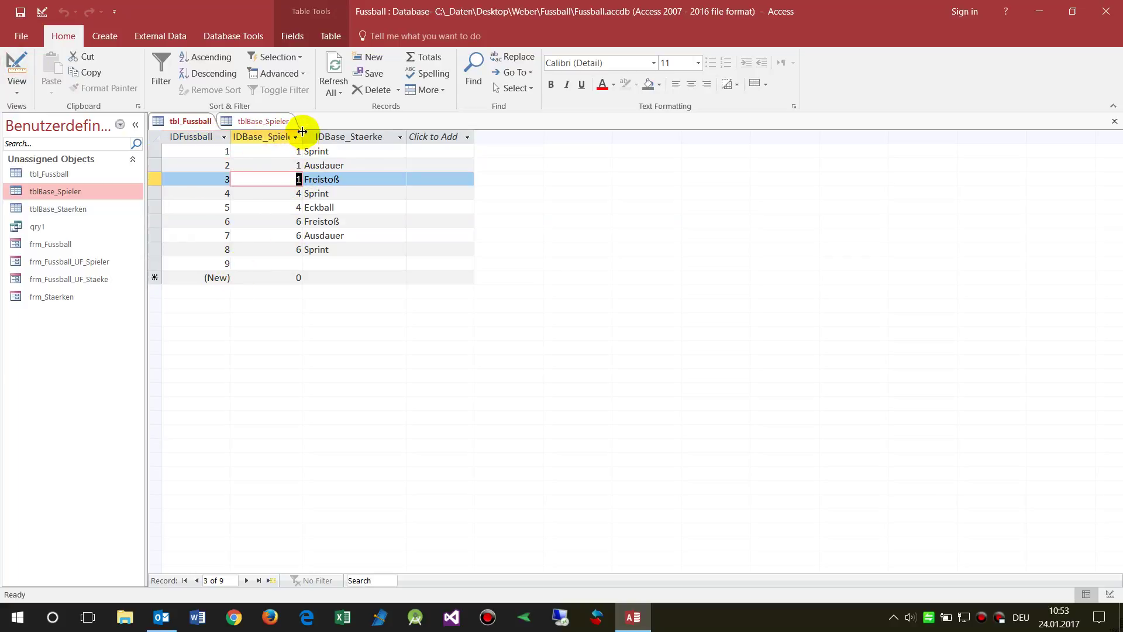
left_click_drag(302, 131, 334, 131)
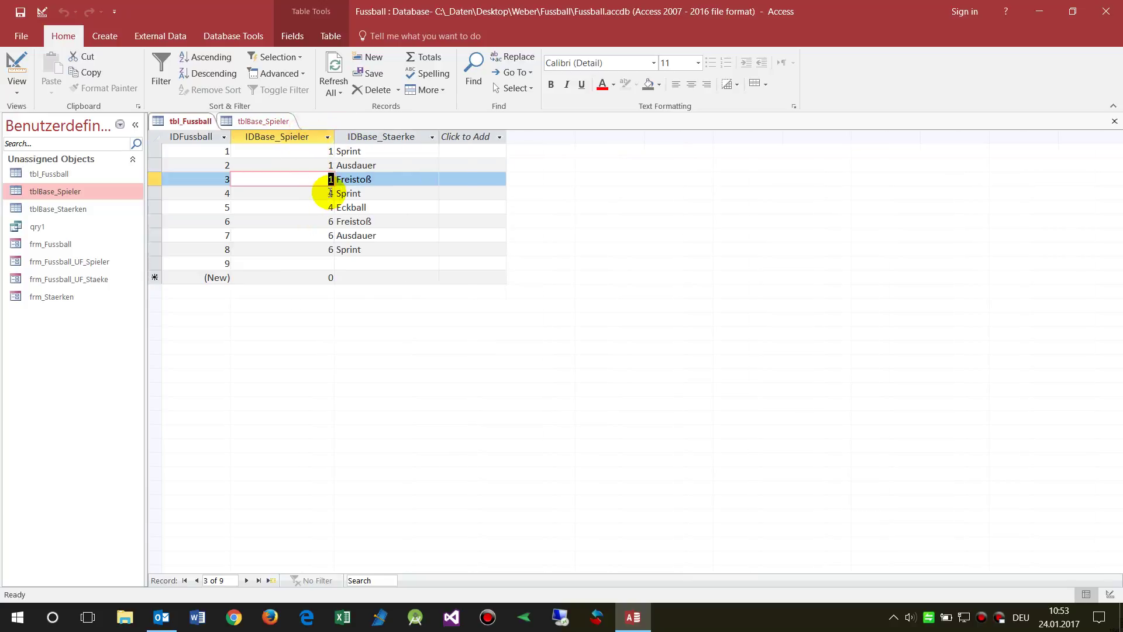
Drop down record 3's strength choices and dismiss them without changing the value
left_click(414, 180)
left_click(433, 181)
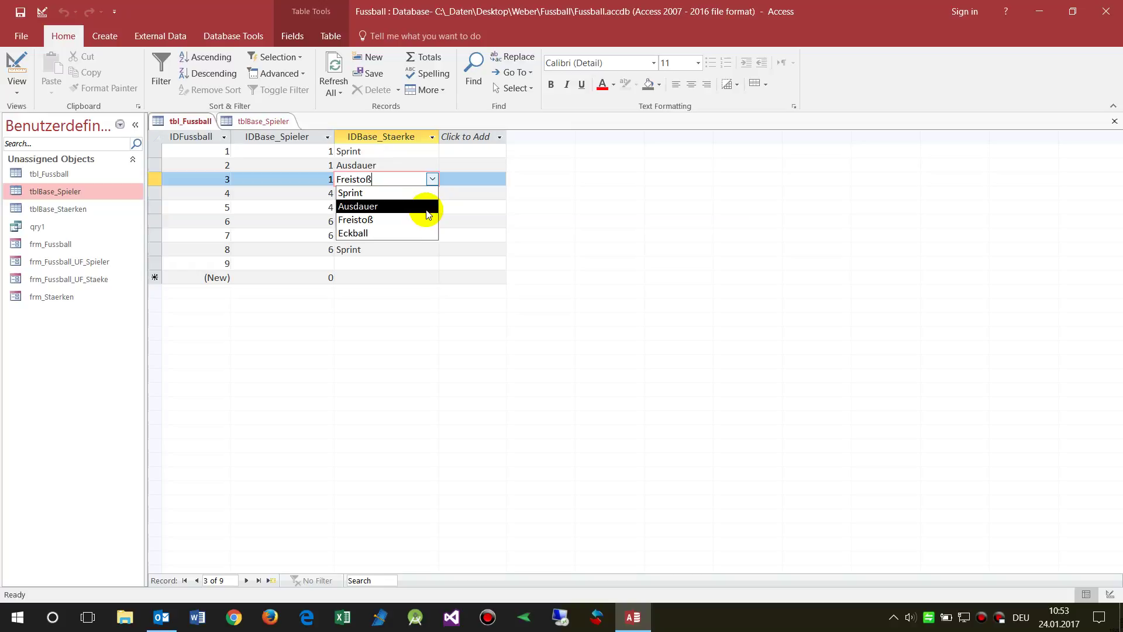
left_click(629, 257)
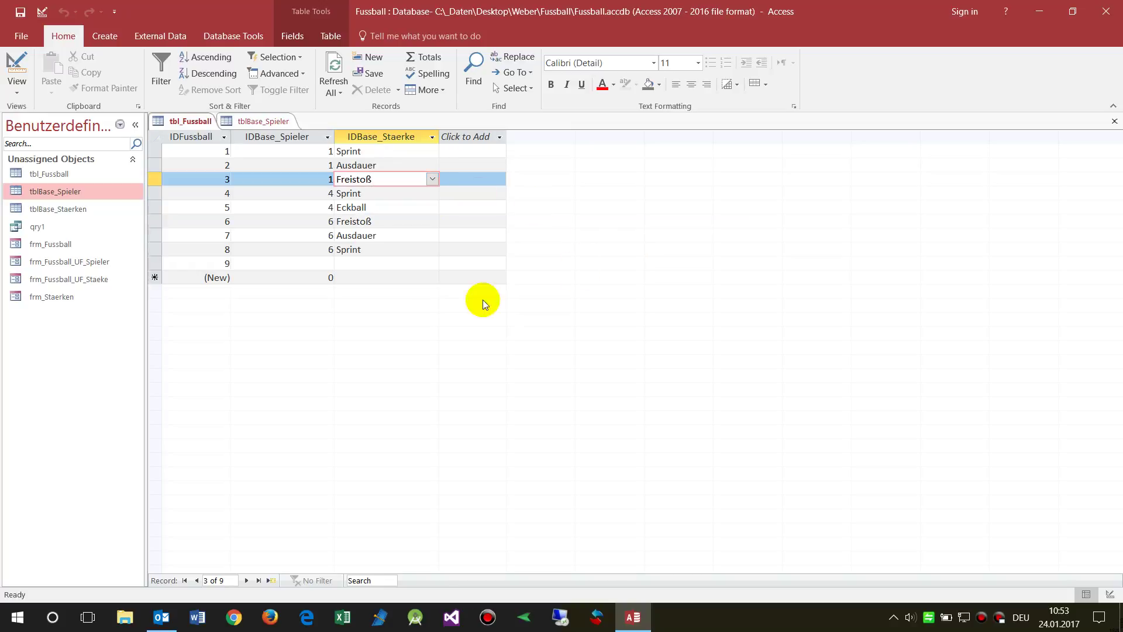
Open tblBase_Staerken (Sprint, Ausdauer, Freistoß, Eckball), then return to tbl_Fussball
double_click(65, 211)
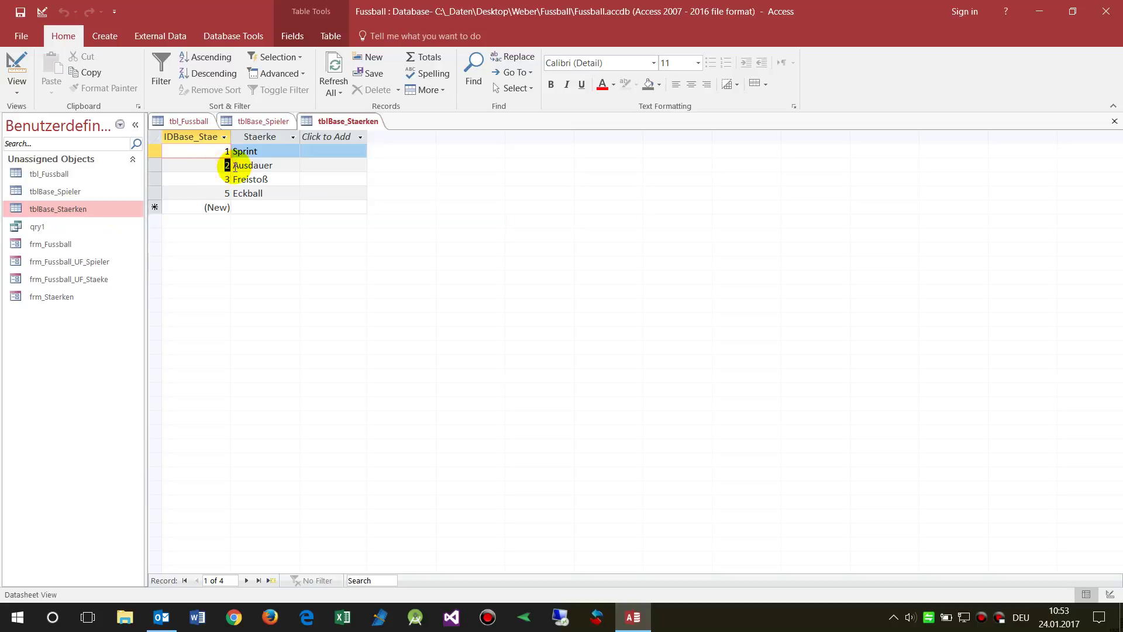
left_click(231, 165)
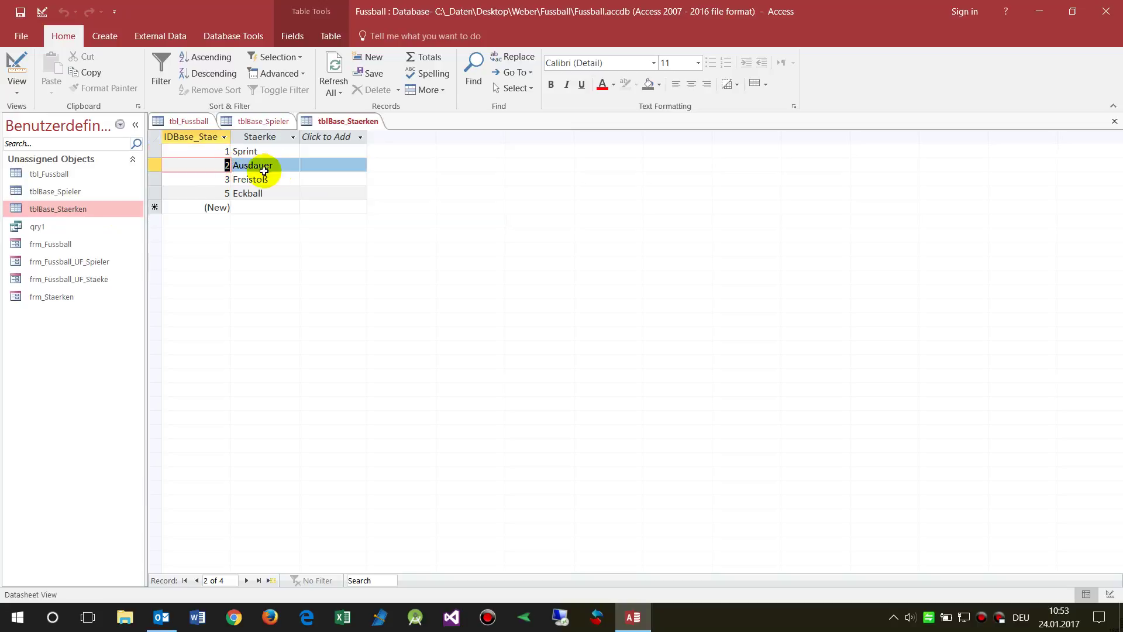
left_click(264, 121)
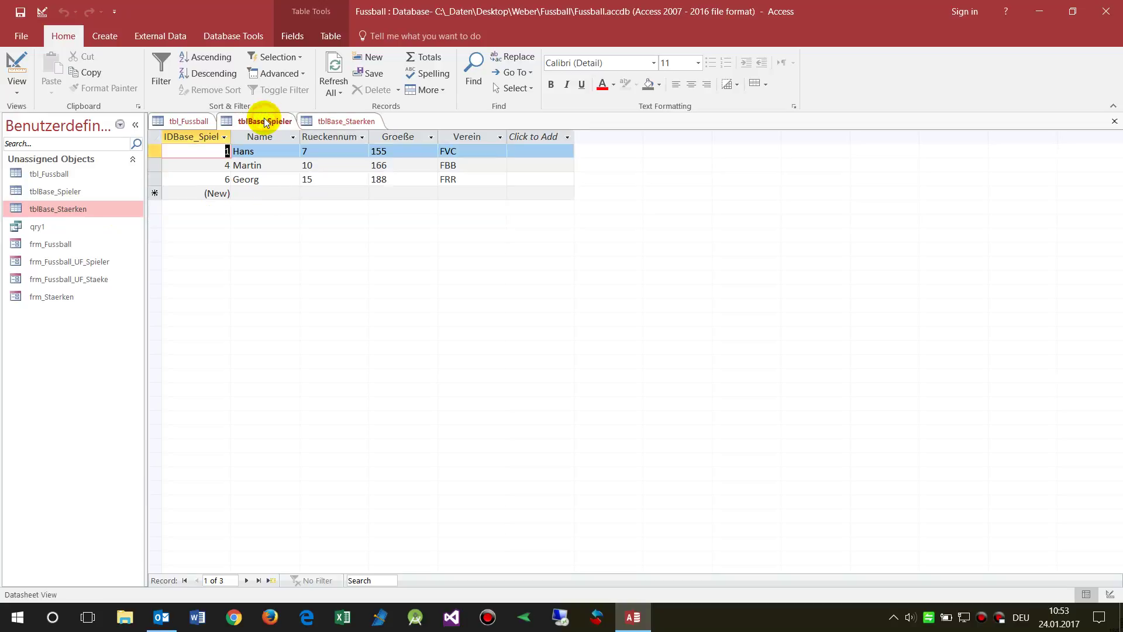
left_click(196, 124)
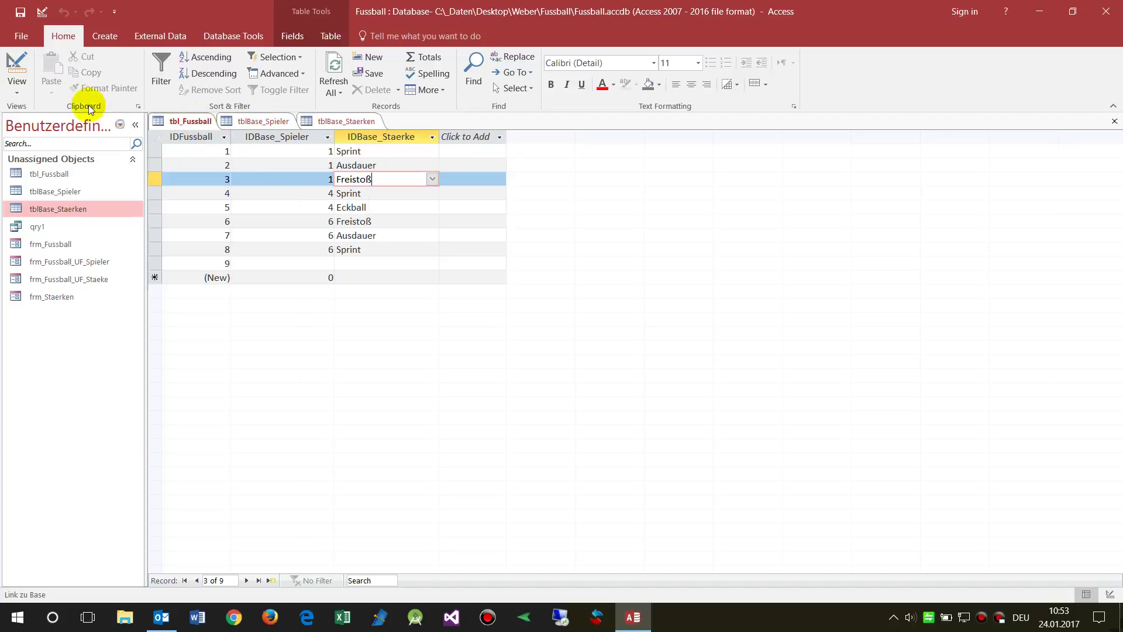
In Design View, bring up the Lookup properties of the IDBase_Spieler field
left_click(14, 69)
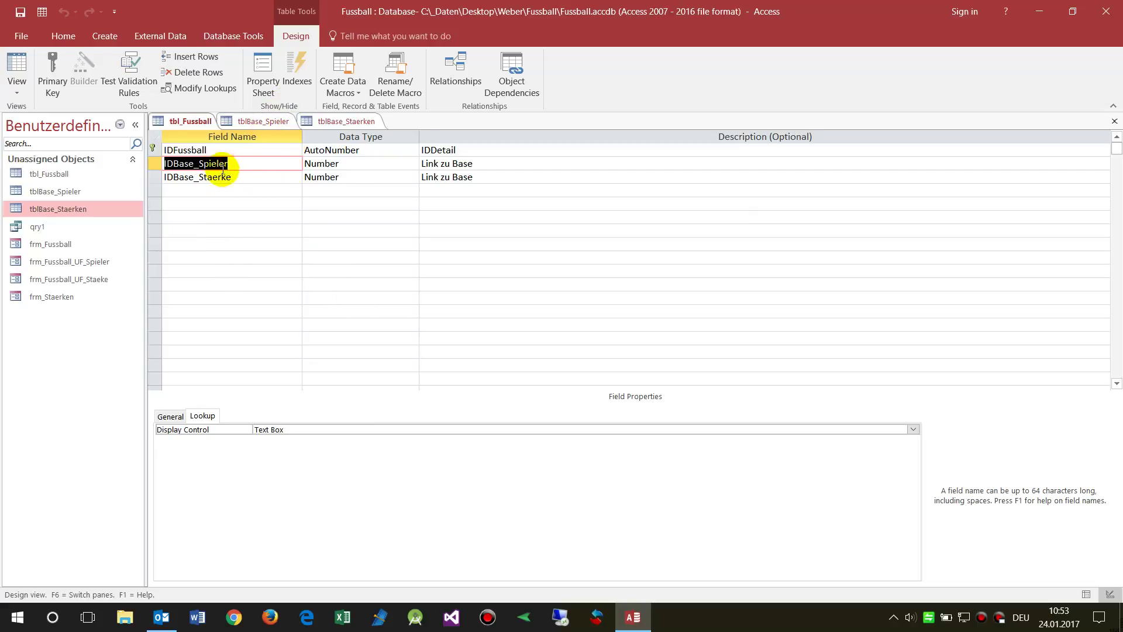
left_click(339, 163)
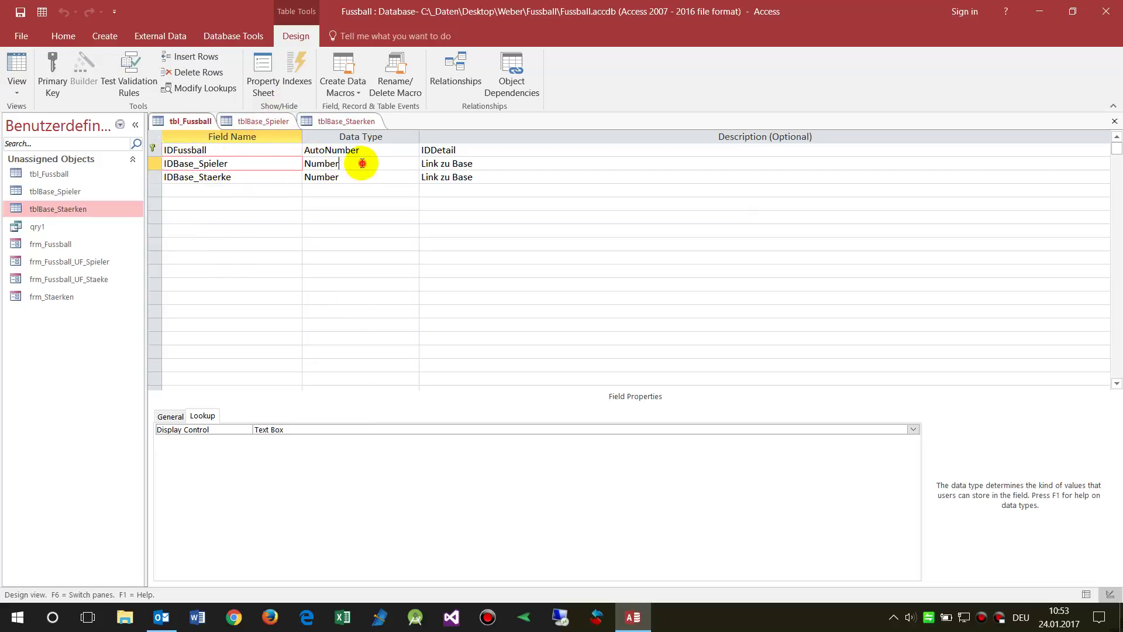
left_click(171, 416)
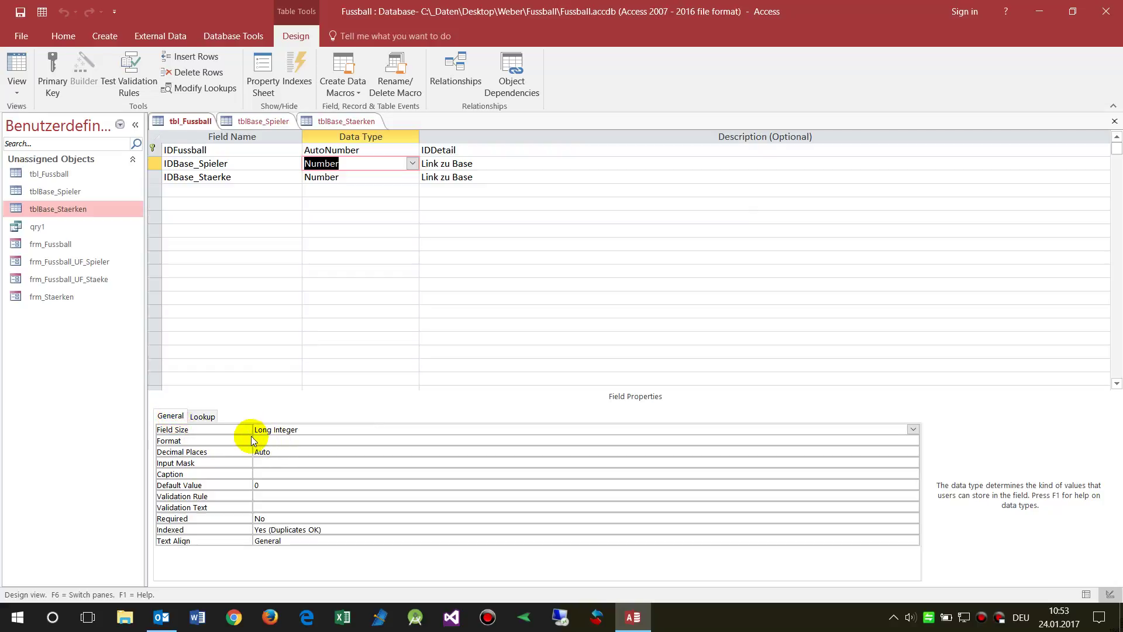
left_click(202, 416)
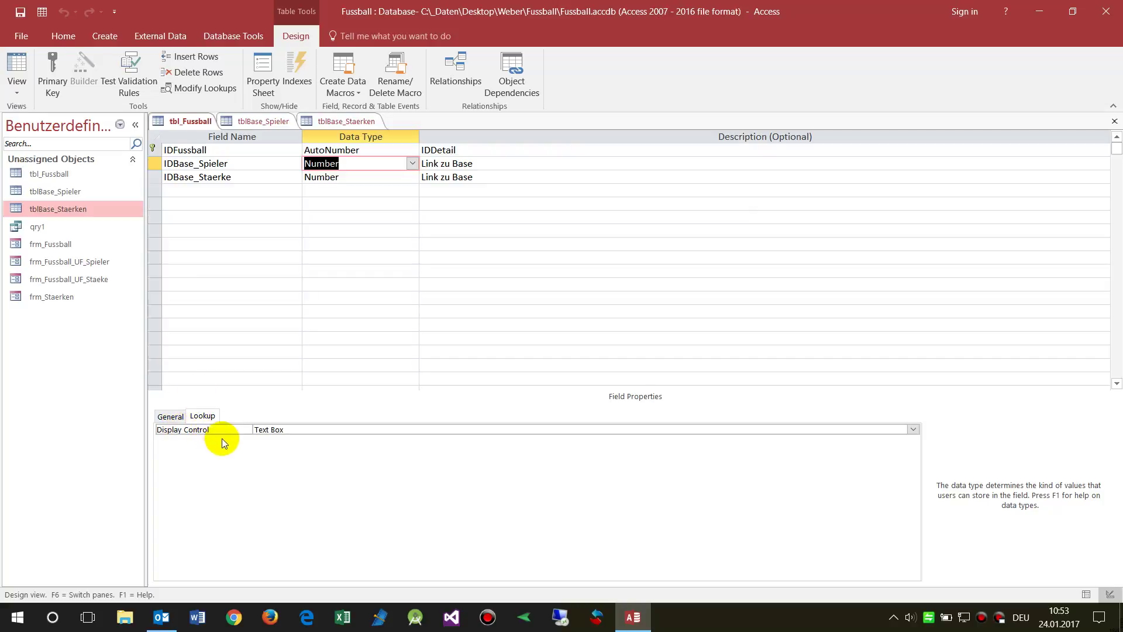
Set Display Control to Combo Box and delete the existing Row Source query
left_click(321, 428)
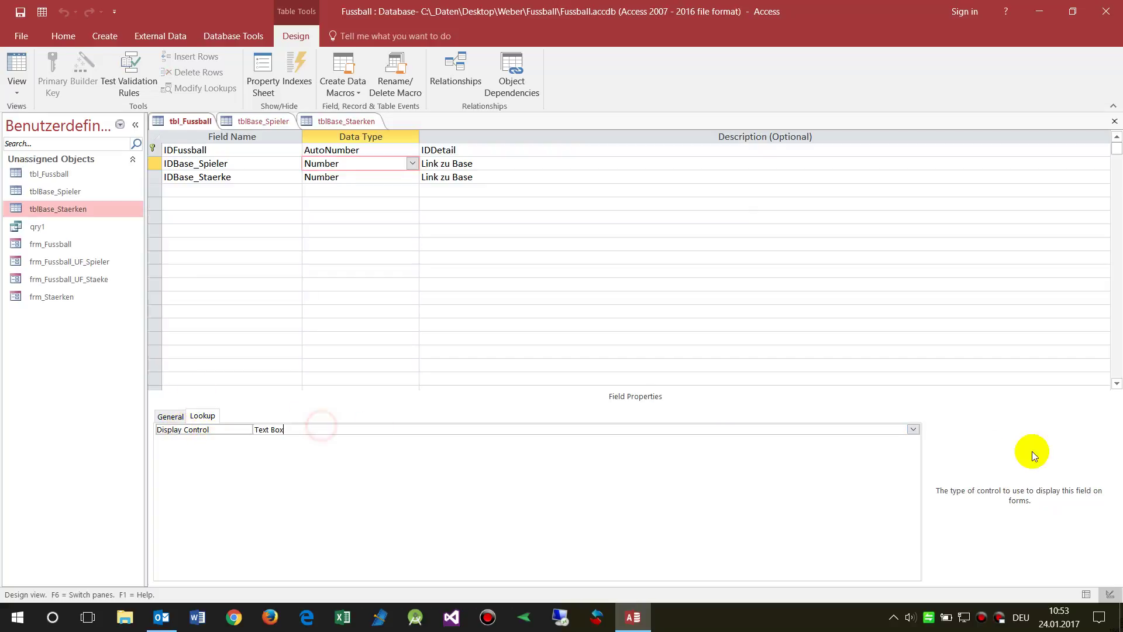
left_click(914, 429)
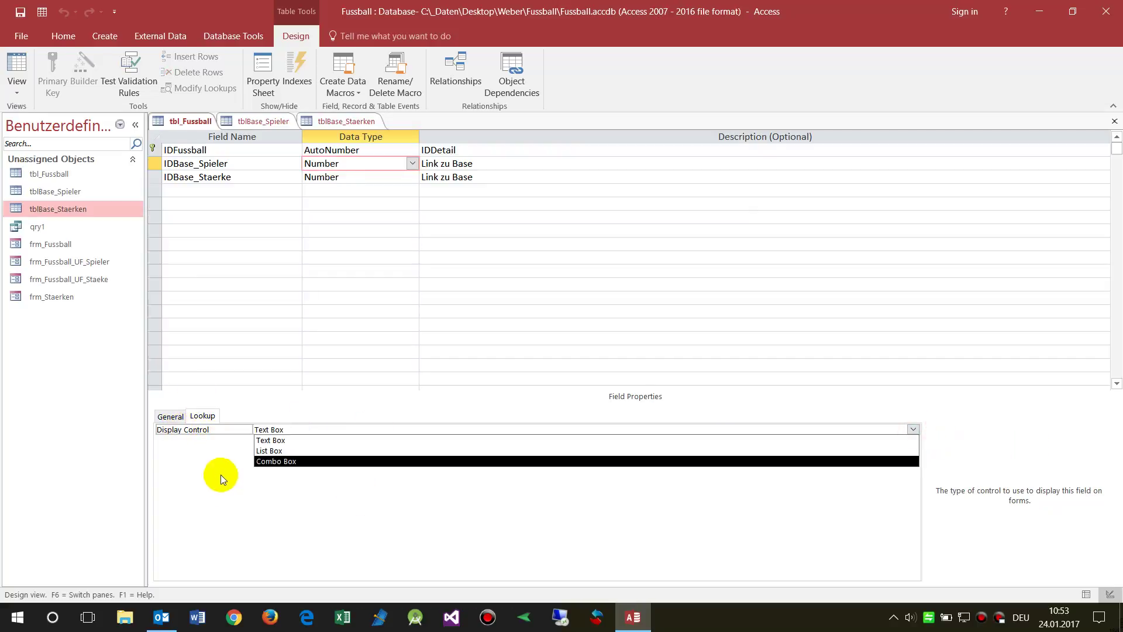
left_click(280, 462)
left_click(245, 454)
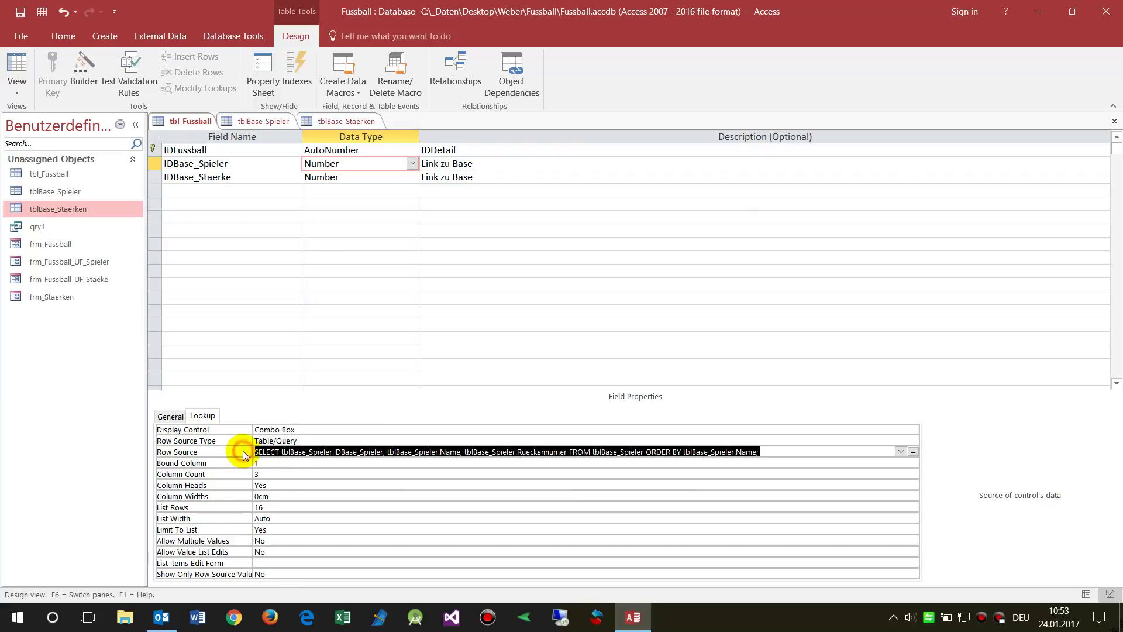
key("Delete")
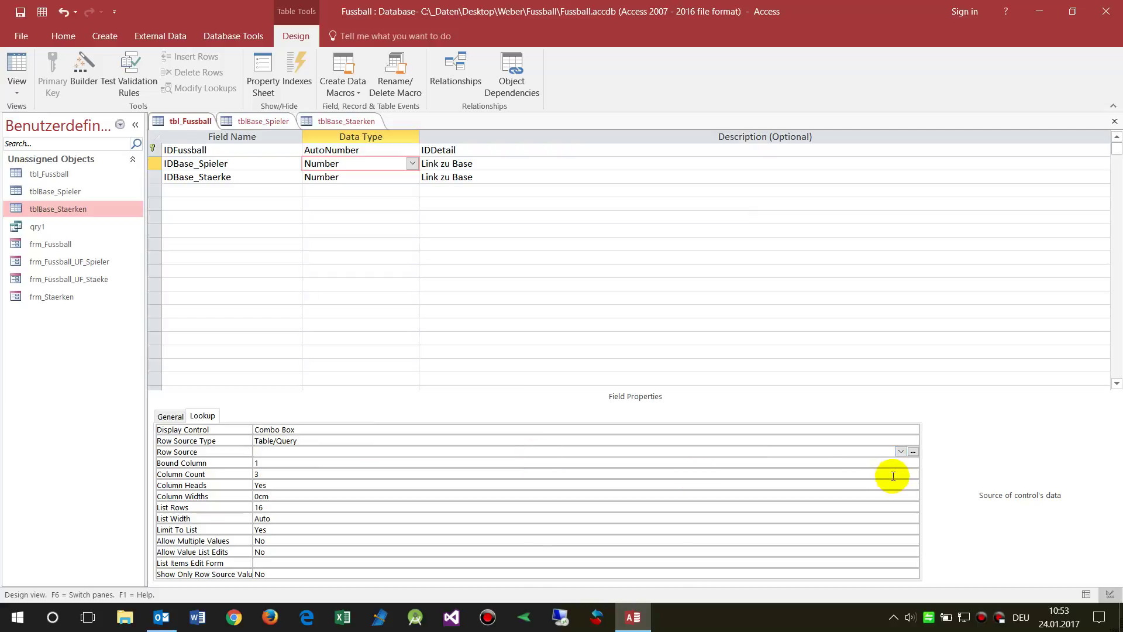
Build the Row Source in the Query Builder from the tblBase_Spieler table
left_click(913, 452)
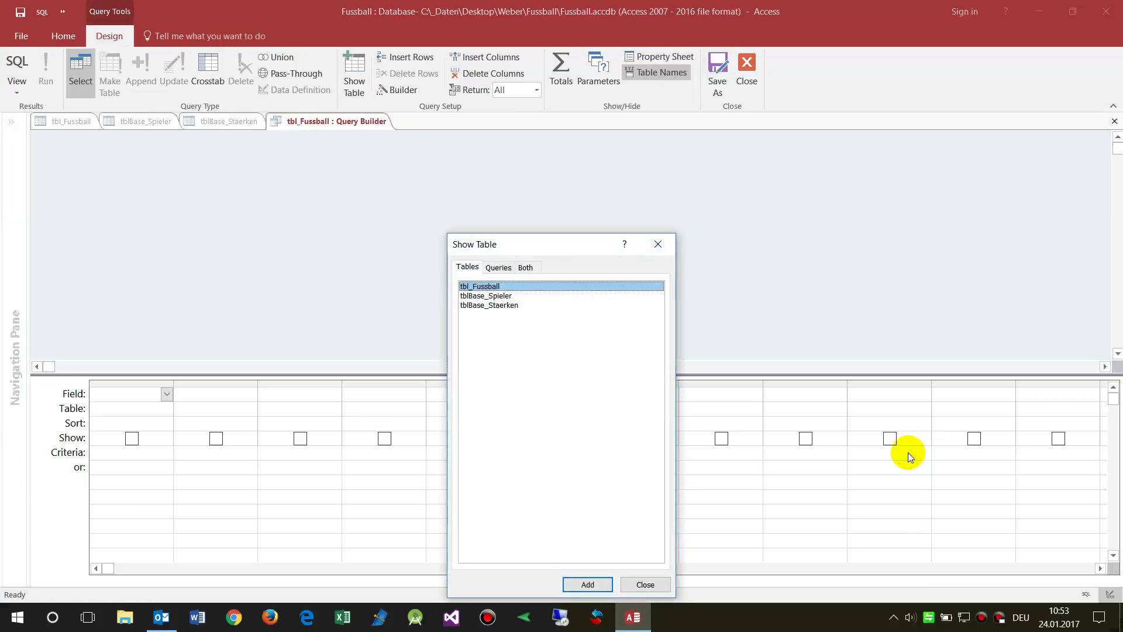
left_click_drag(496, 251, 249, 141)
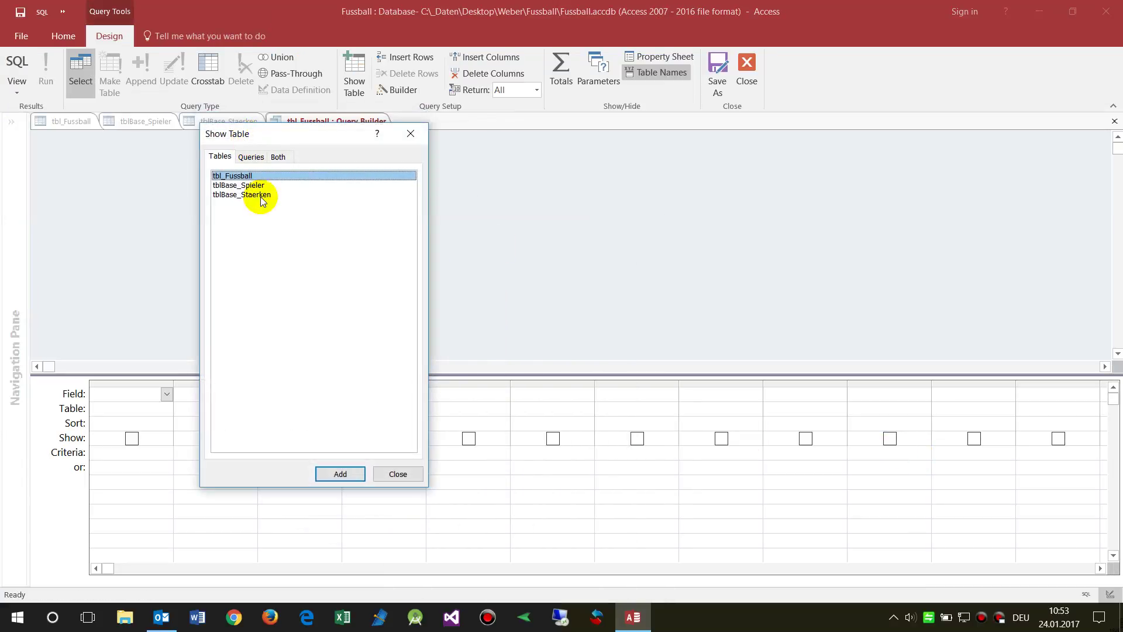
left_click(227, 185)
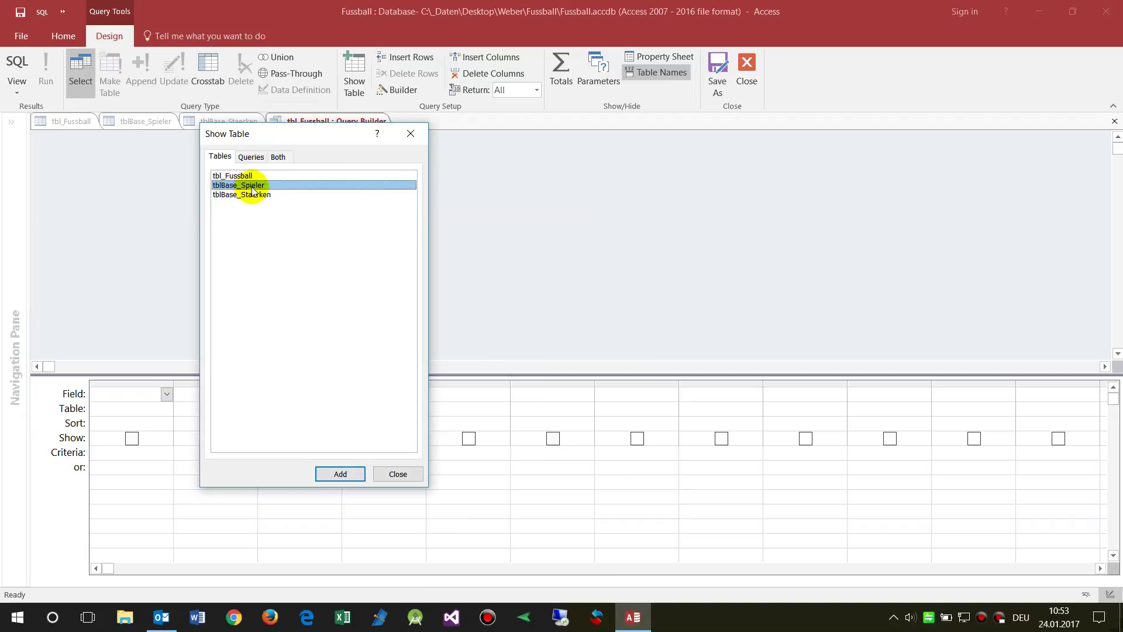
left_click(339, 473)
left_click(394, 473)
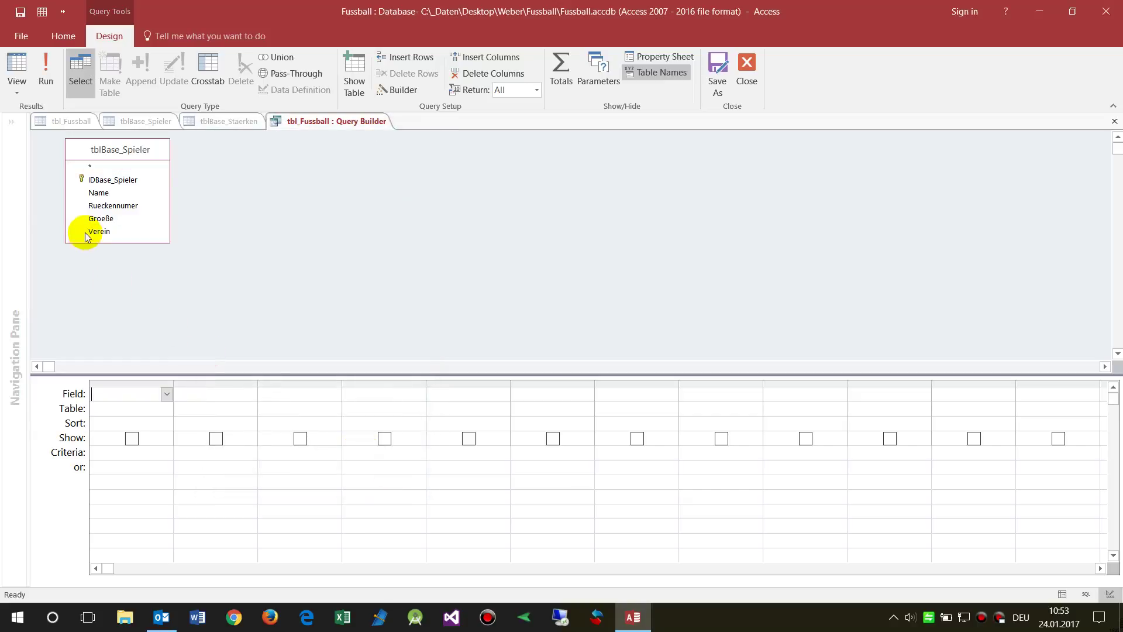
Add IDBase_Spieler, Name, Rueckennumer, Groeße and Verein as query columns
double_click(101, 181)
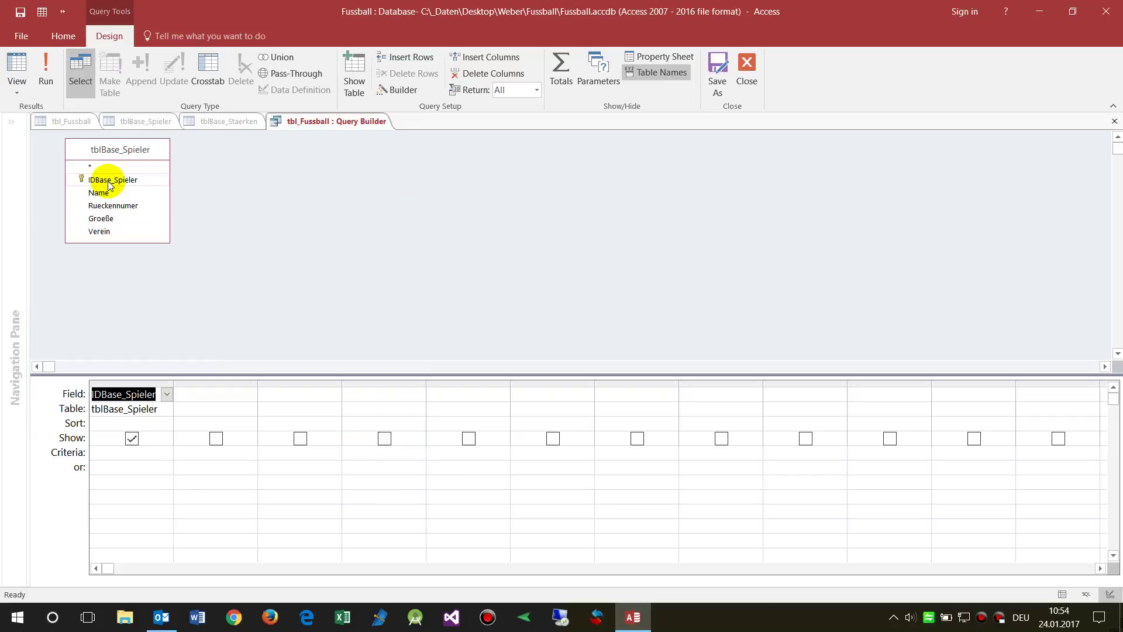
double_click(100, 193)
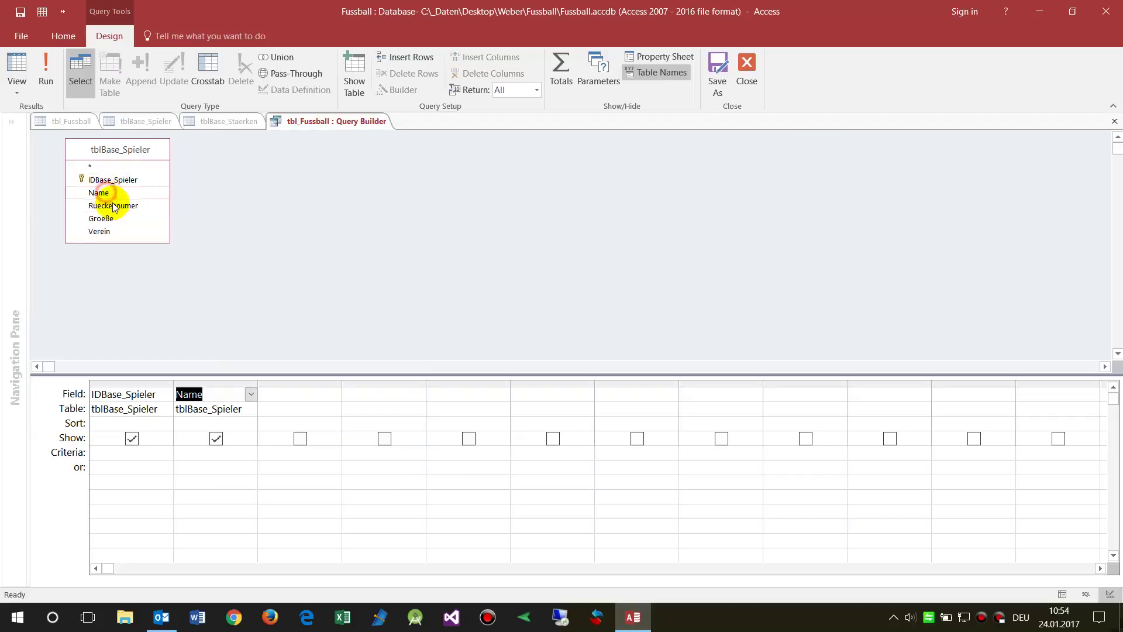
double_click(109, 206)
double_click(102, 218)
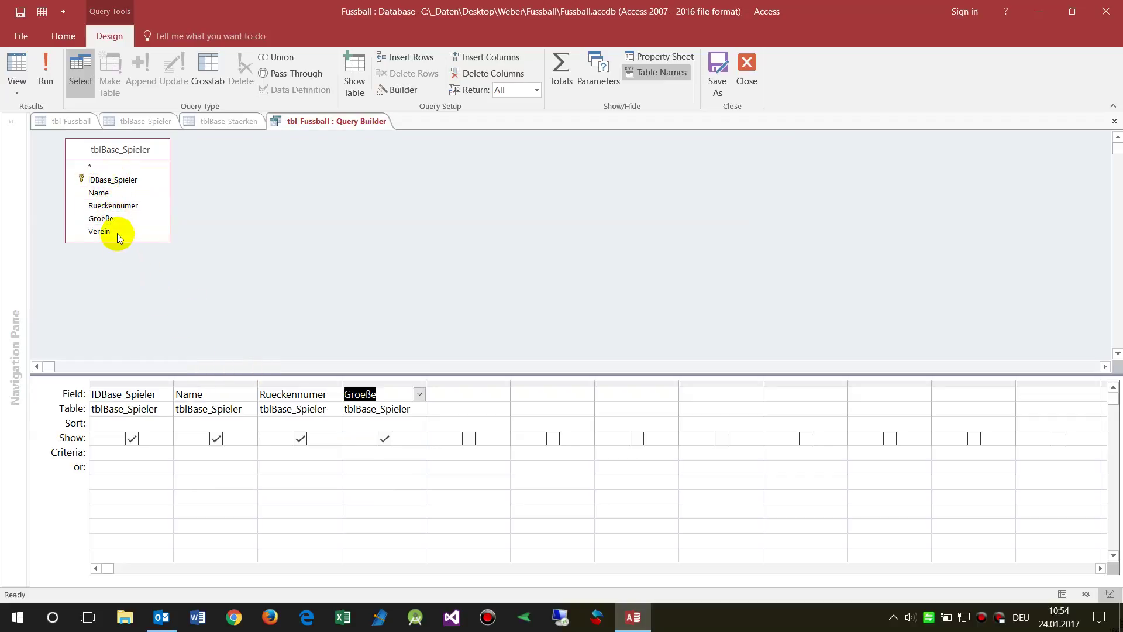
double_click(99, 232)
Sort the players by Name ascending and close the Query Builder, saving changes
left_click(252, 424)
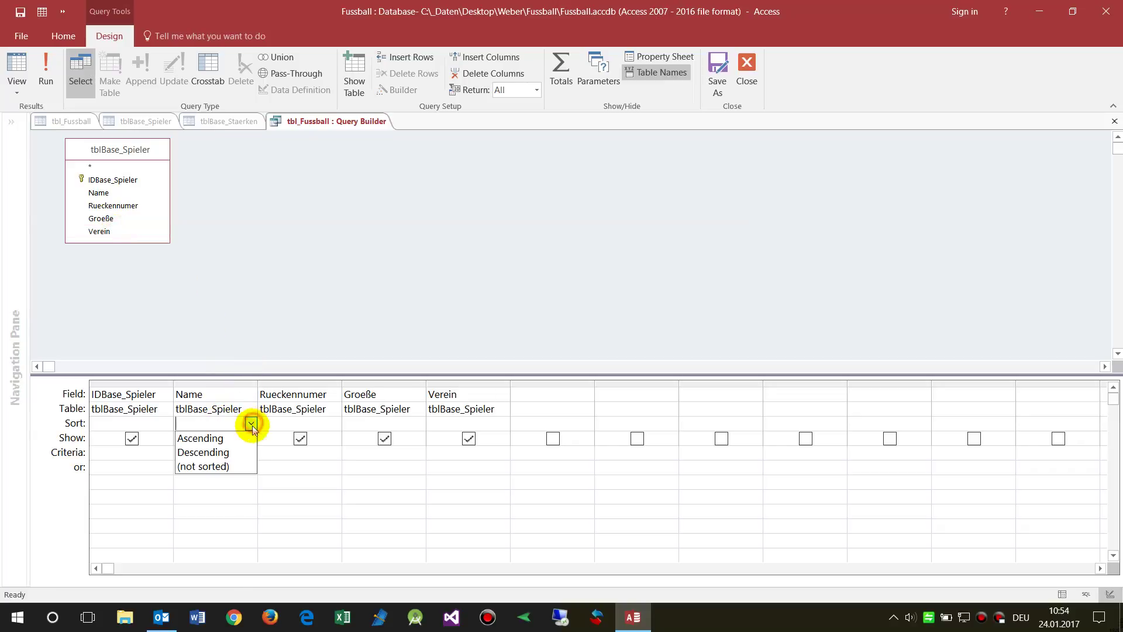
left_click(241, 438)
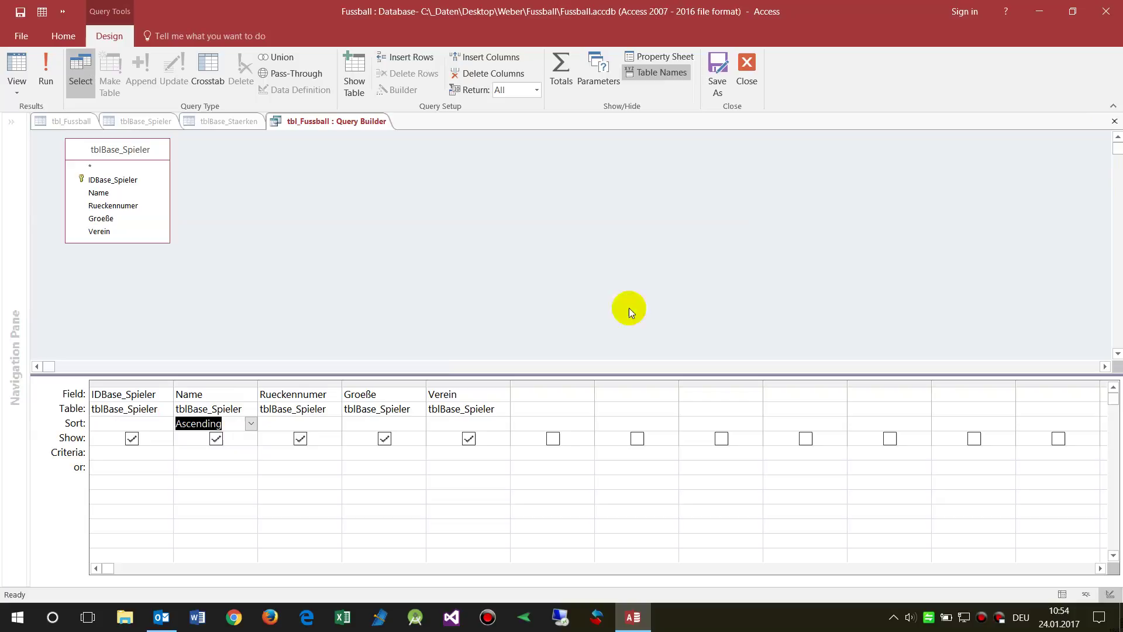
left_click(128, 383)
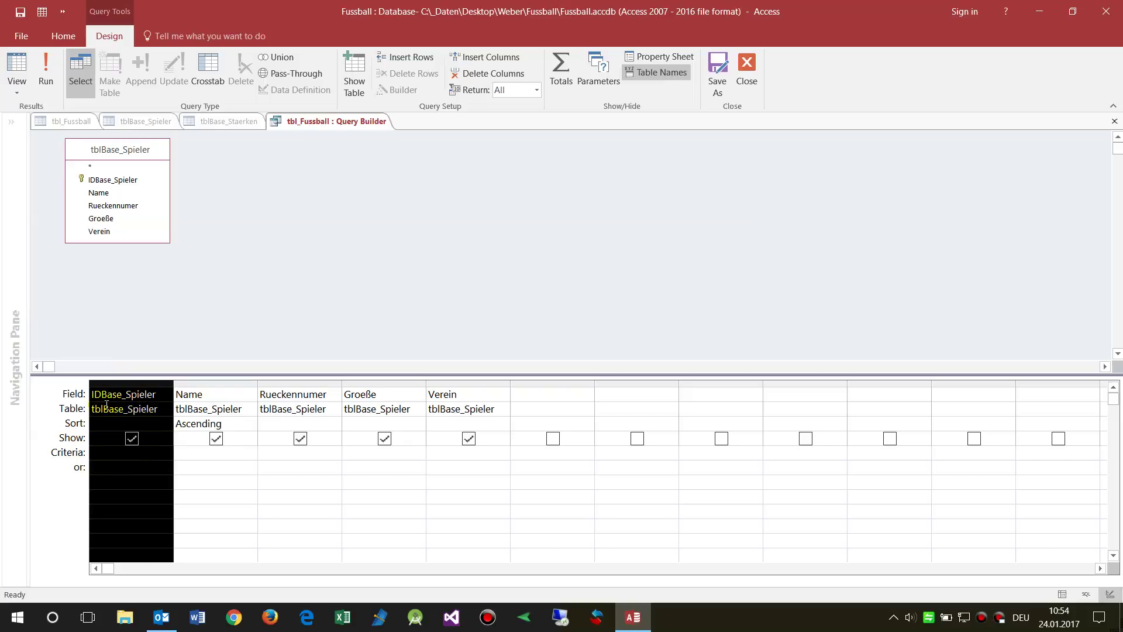
left_click(1114, 121)
Save the lookup query, set Column Count to 5 and Column Widths to 0cm;2cm;, and check Column Heads
left_click(509, 359)
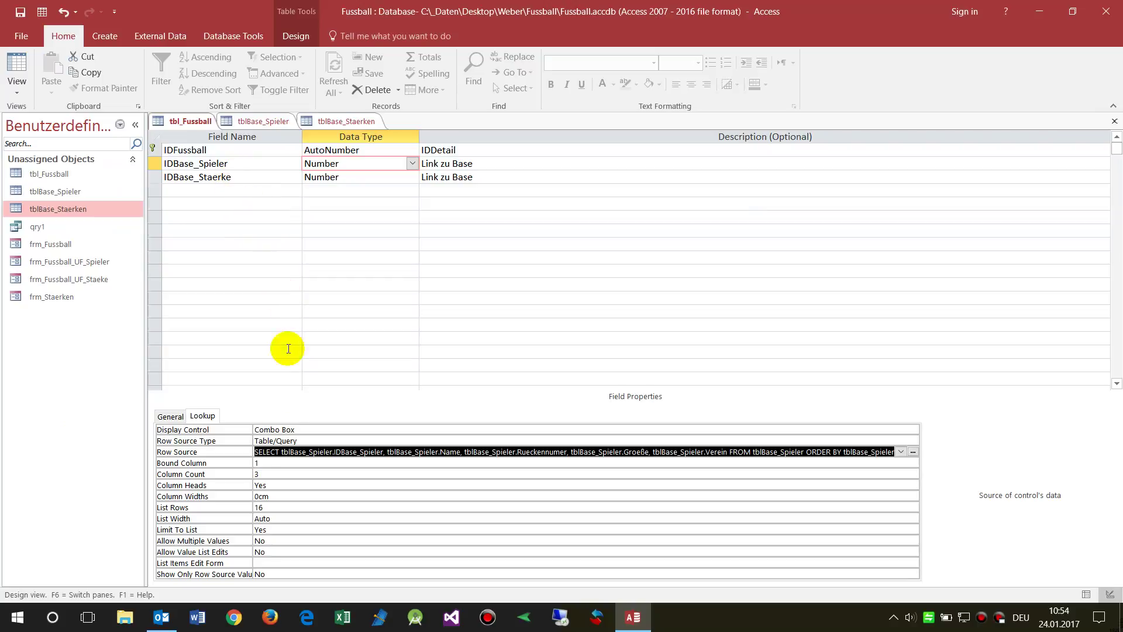
left_click(234, 474)
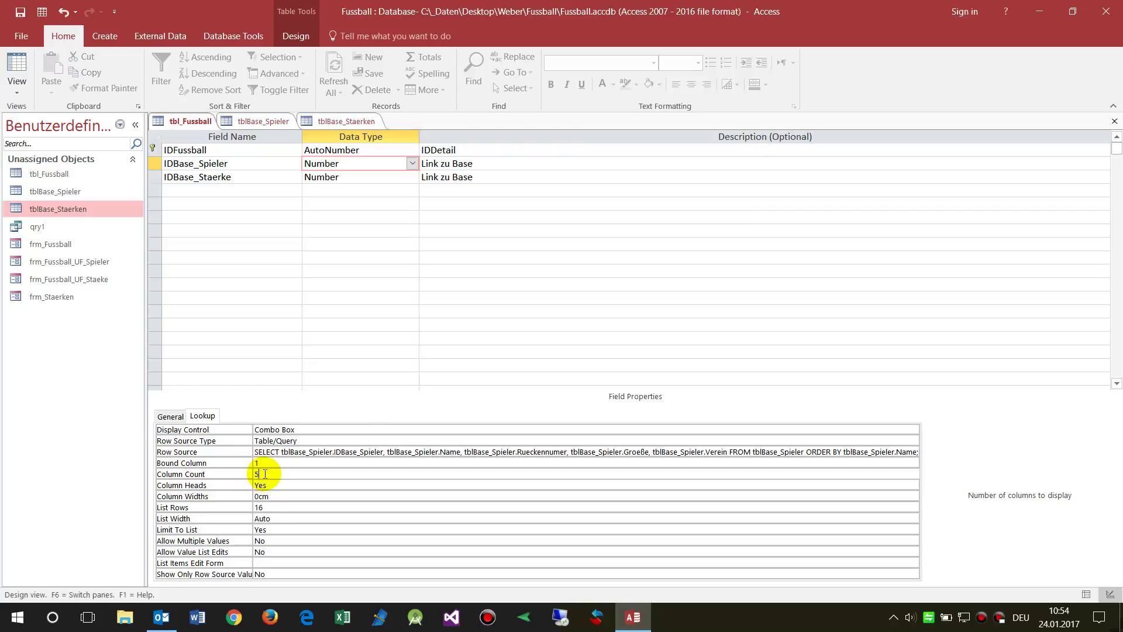
left_click(237, 497)
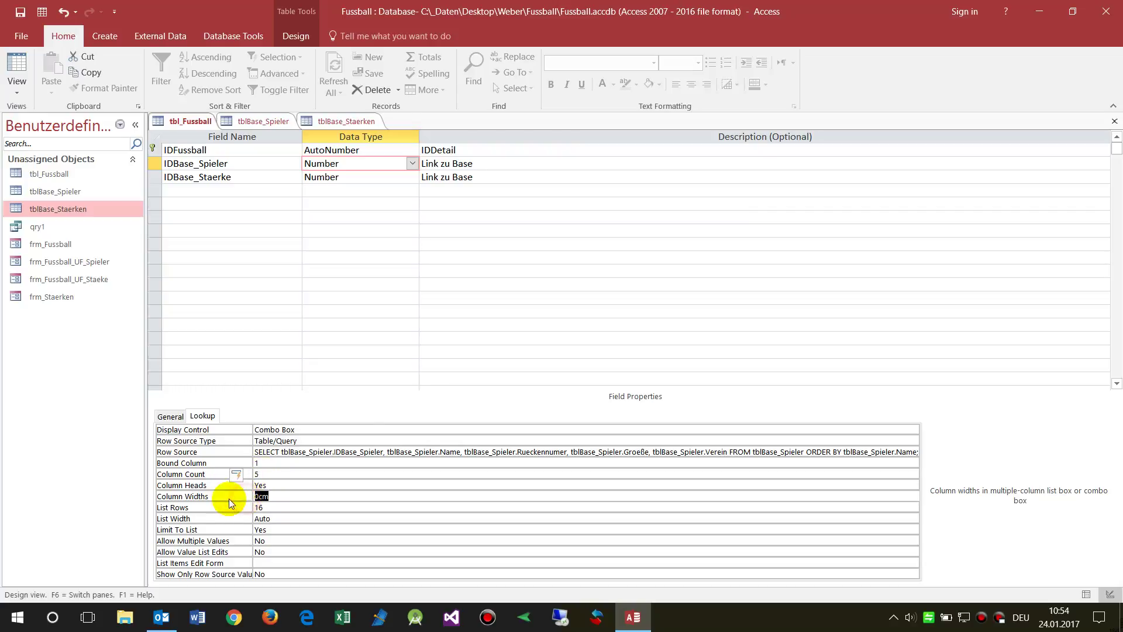
left_click(270, 496)
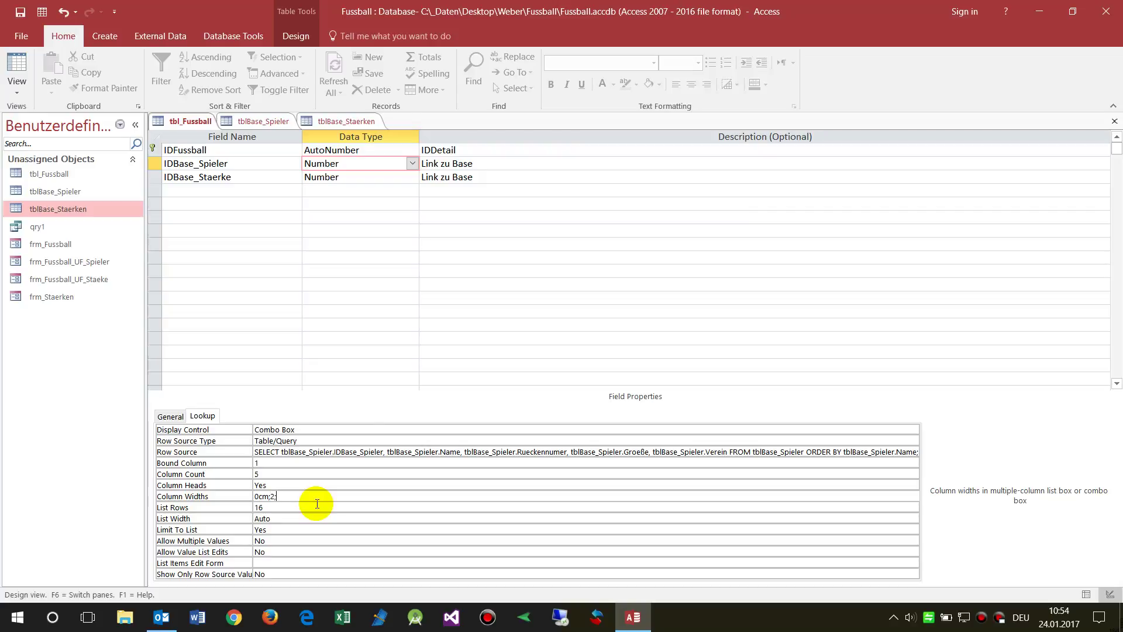
key("Return")
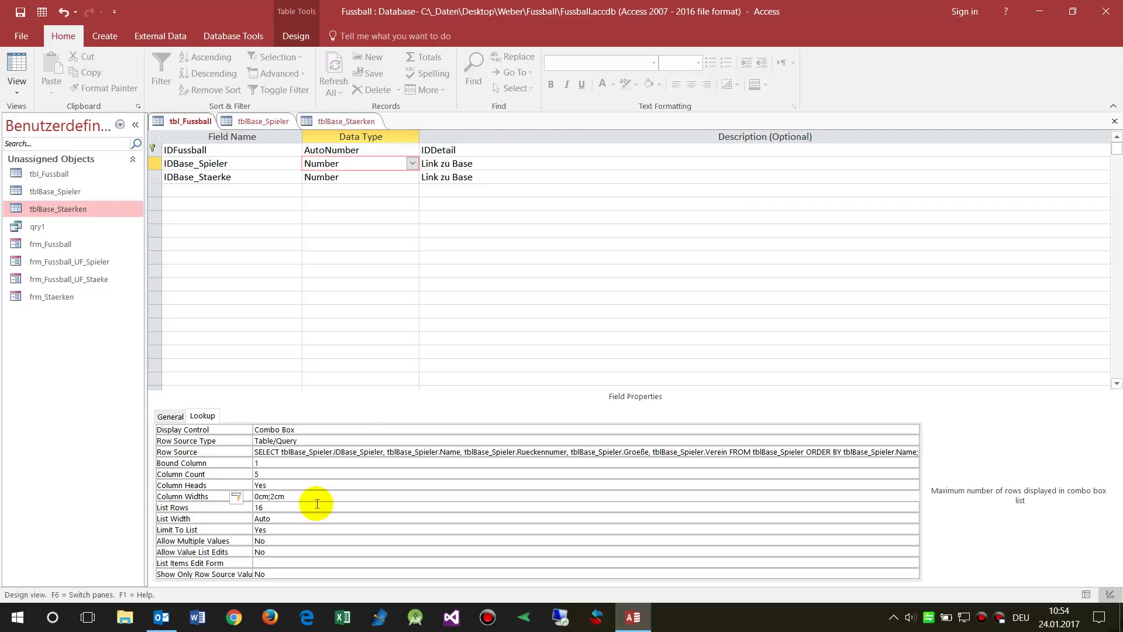
left_click(285, 496)
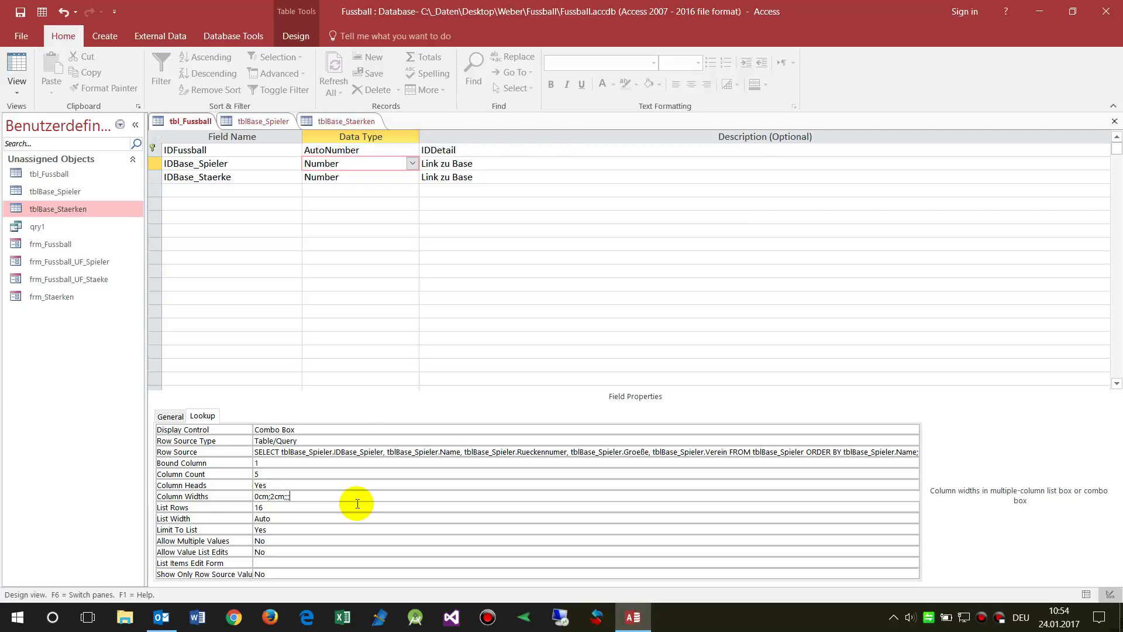
type(";;;")
key("Return")
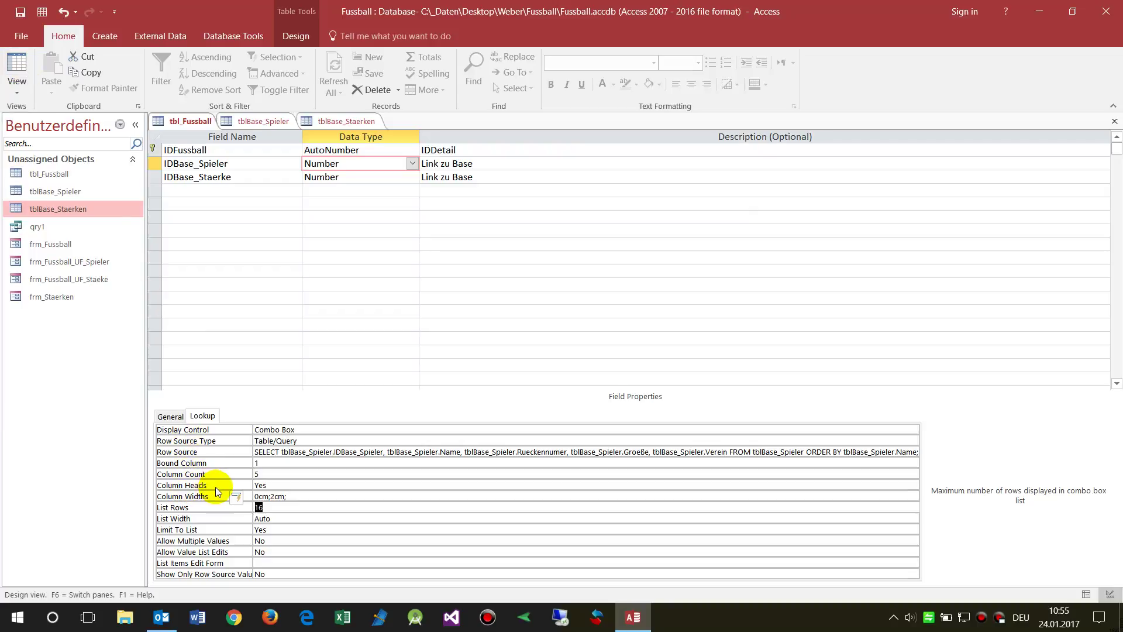
left_click(275, 486)
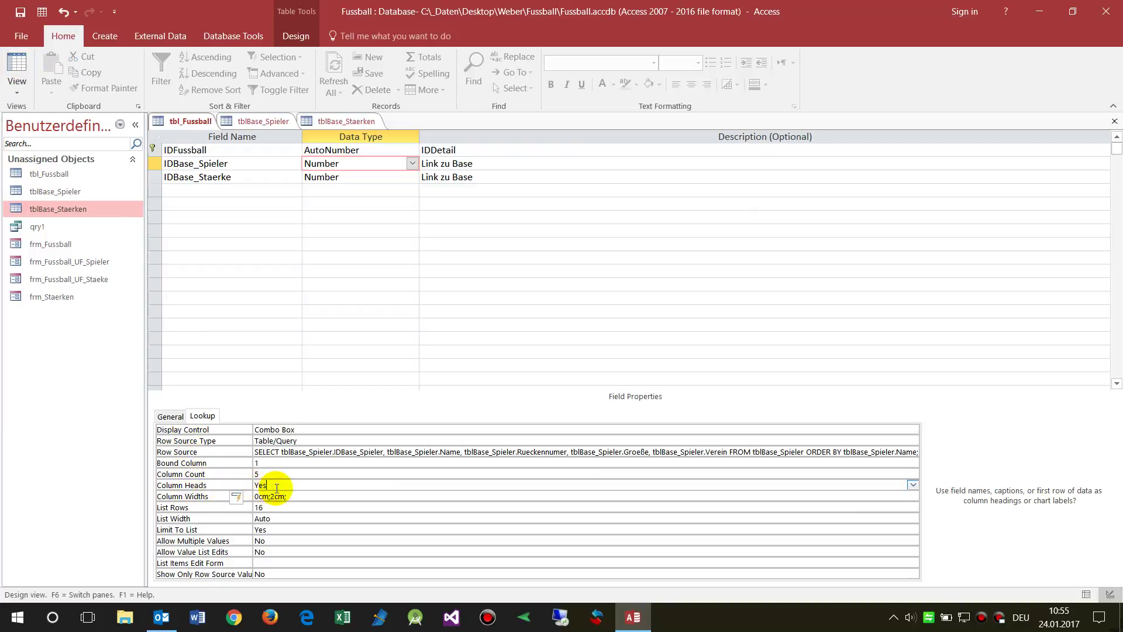
Save tbl_Fussball, confirm record 5's player dropdown lists names, then return to Design View
left_click(17, 72)
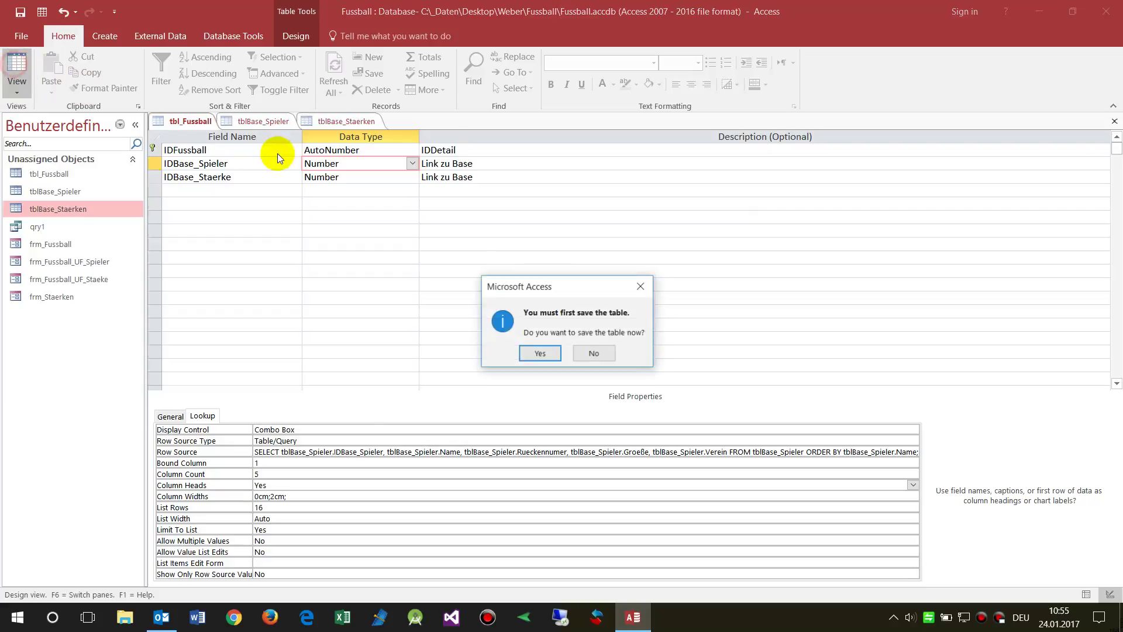
left_click(539, 353)
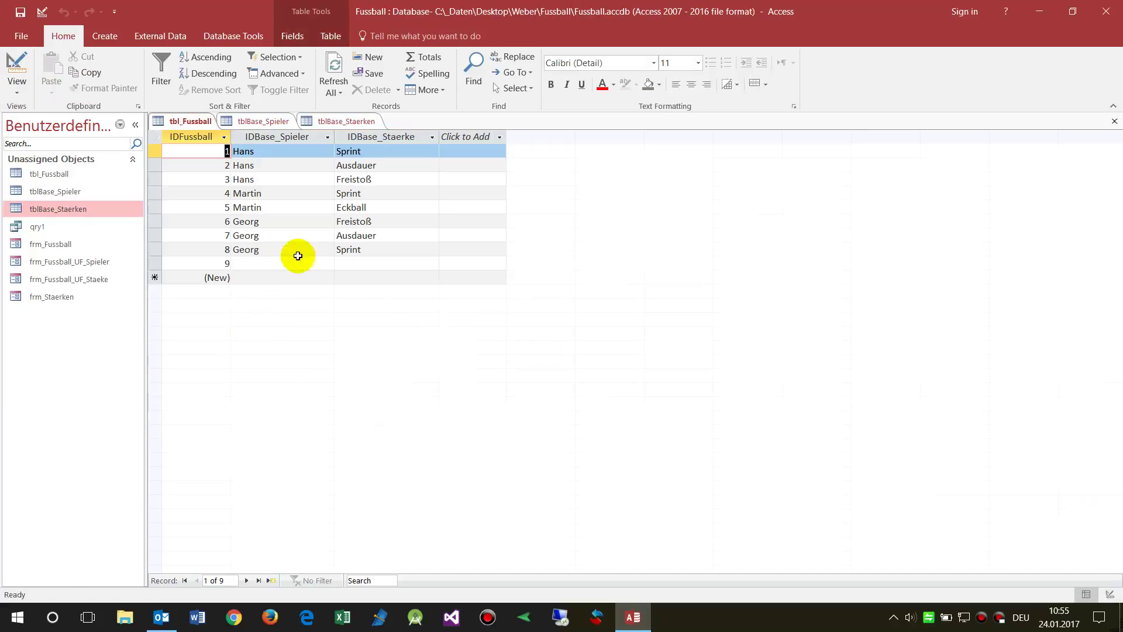
left_click(271, 207)
left_click(329, 208)
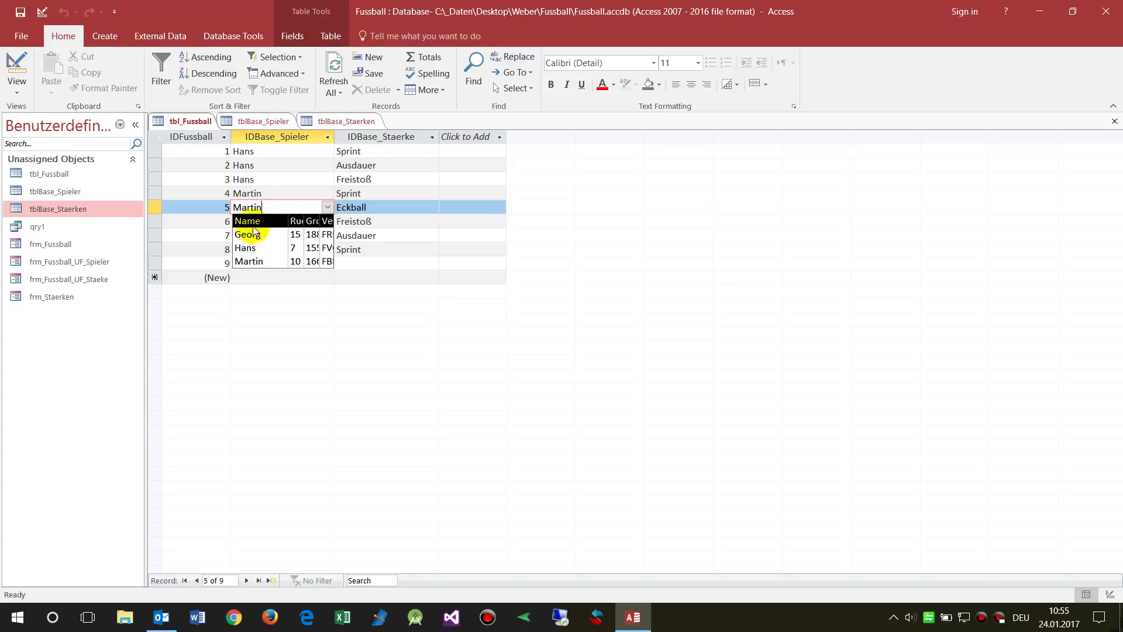
left_click(17, 66)
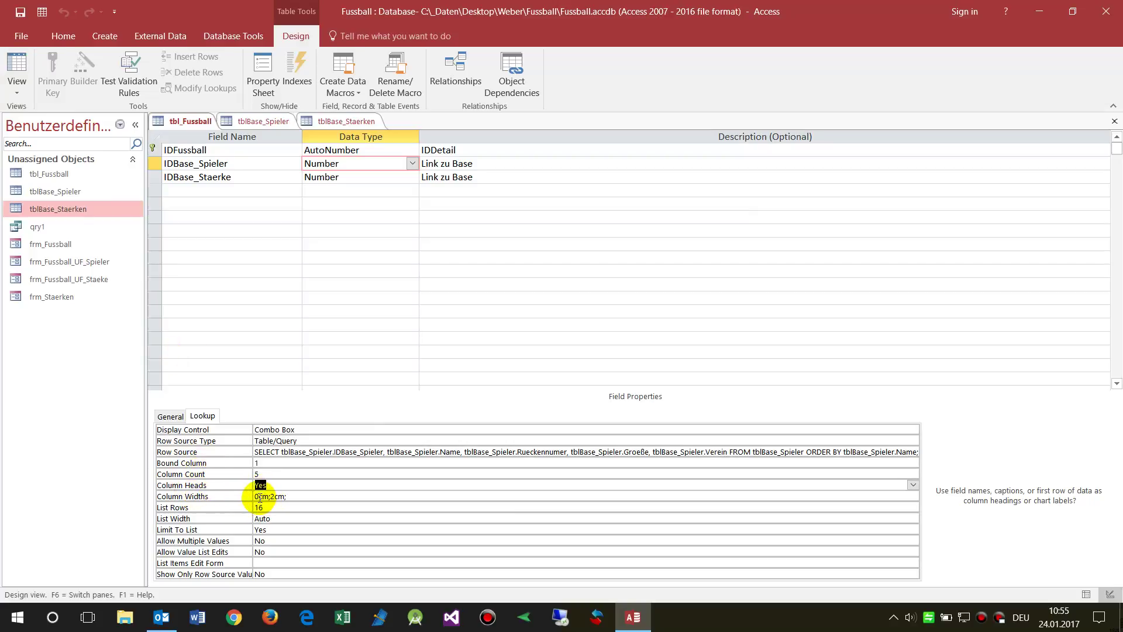
Change Column Widths to 1cm;2cm; and save the table, opening its datasheet
left_click(259, 496)
key("BackSpace")
type("1")
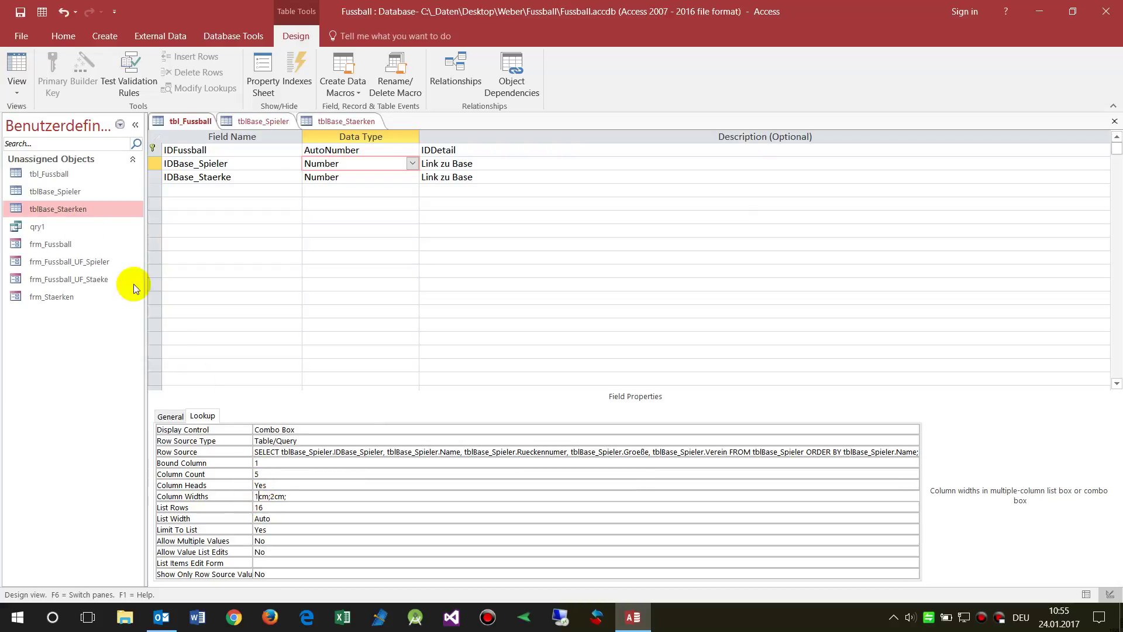
left_click(17, 64)
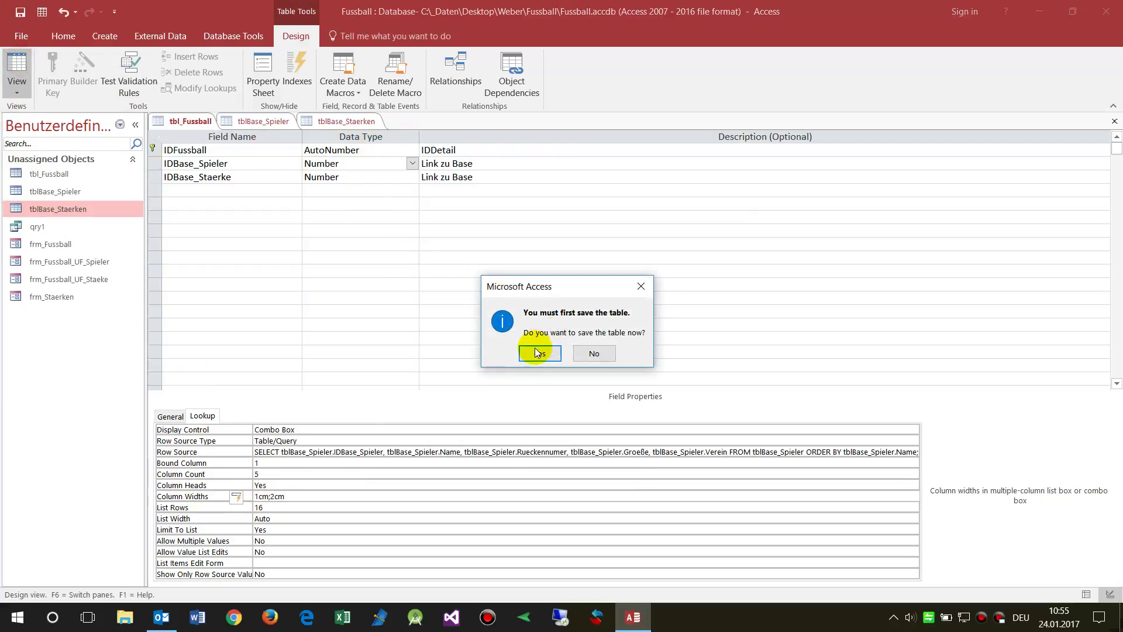
left_click(534, 351)
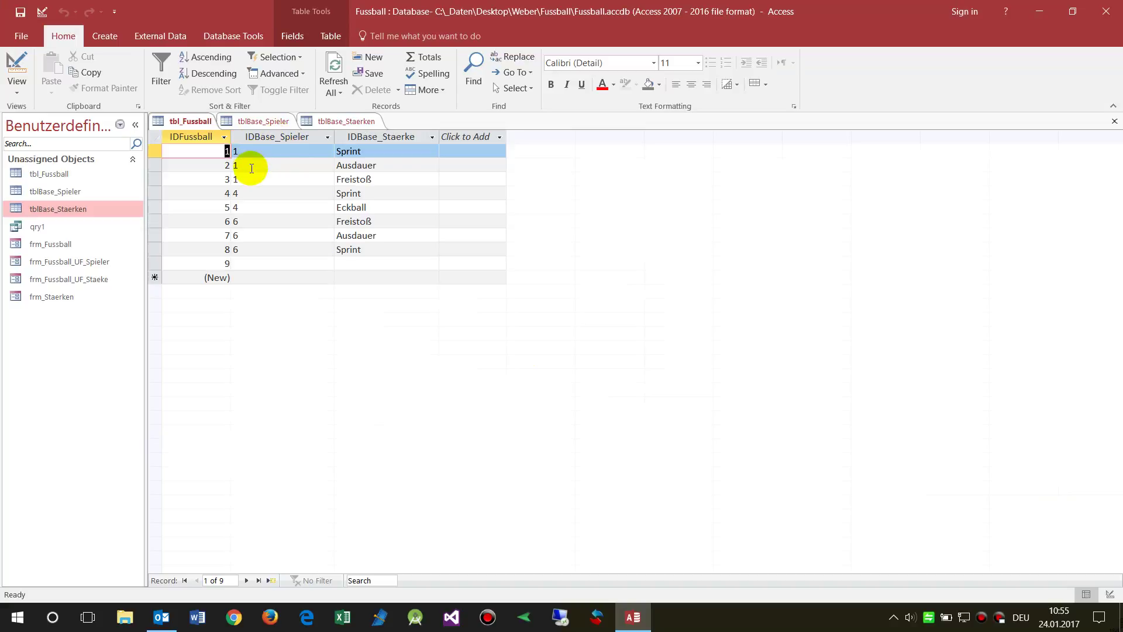
Check record 1's player dropdown shows IDs and names, then return to Design View
left_click(248, 151)
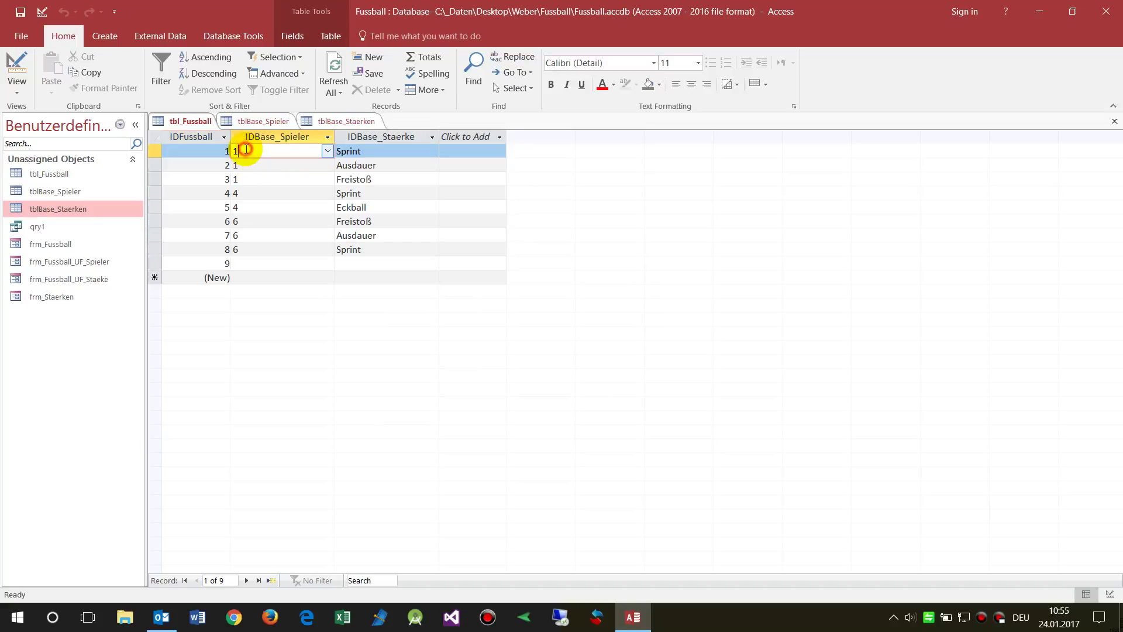
left_click(328, 151)
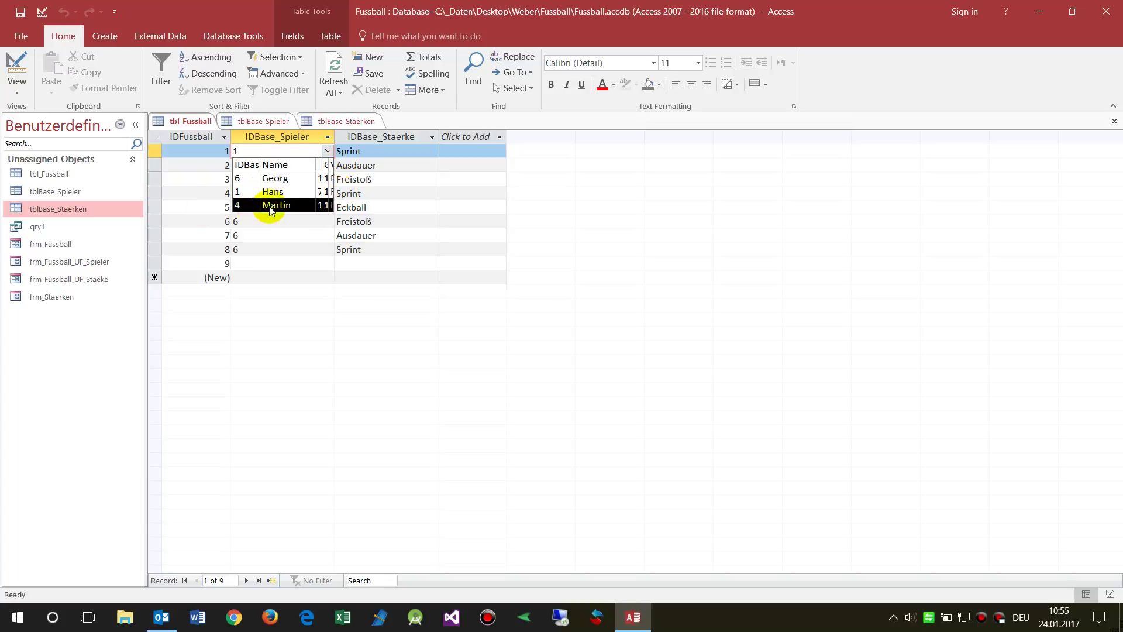
left_click(14, 63)
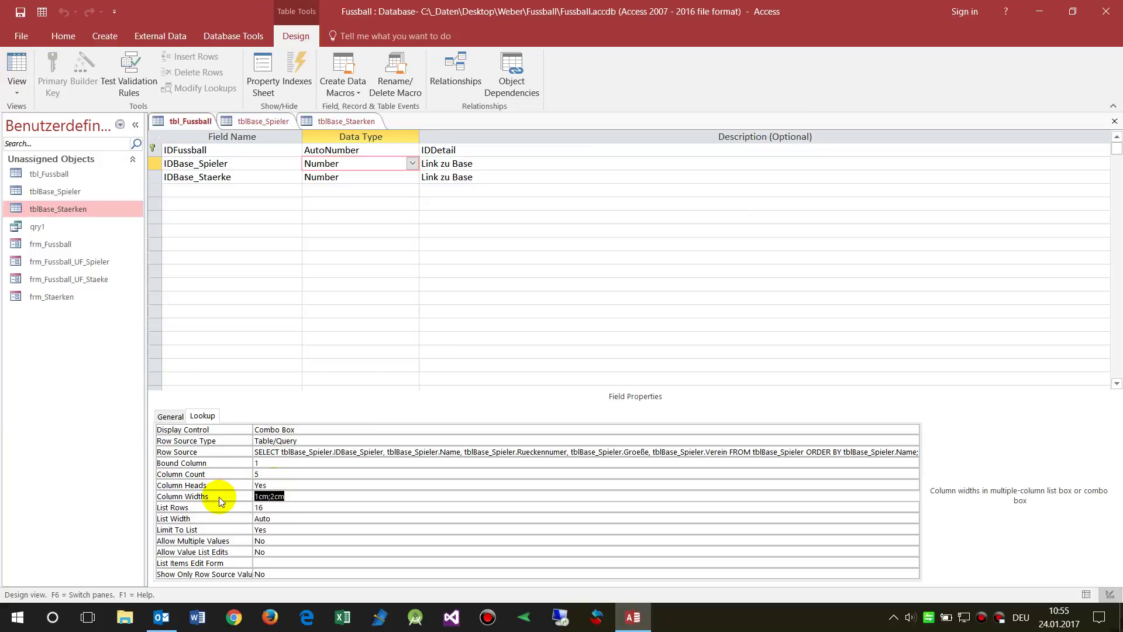
Set List Width to 10cm, save, check record 1's five-column dropdown, then return to Design View
left_click(251, 519)
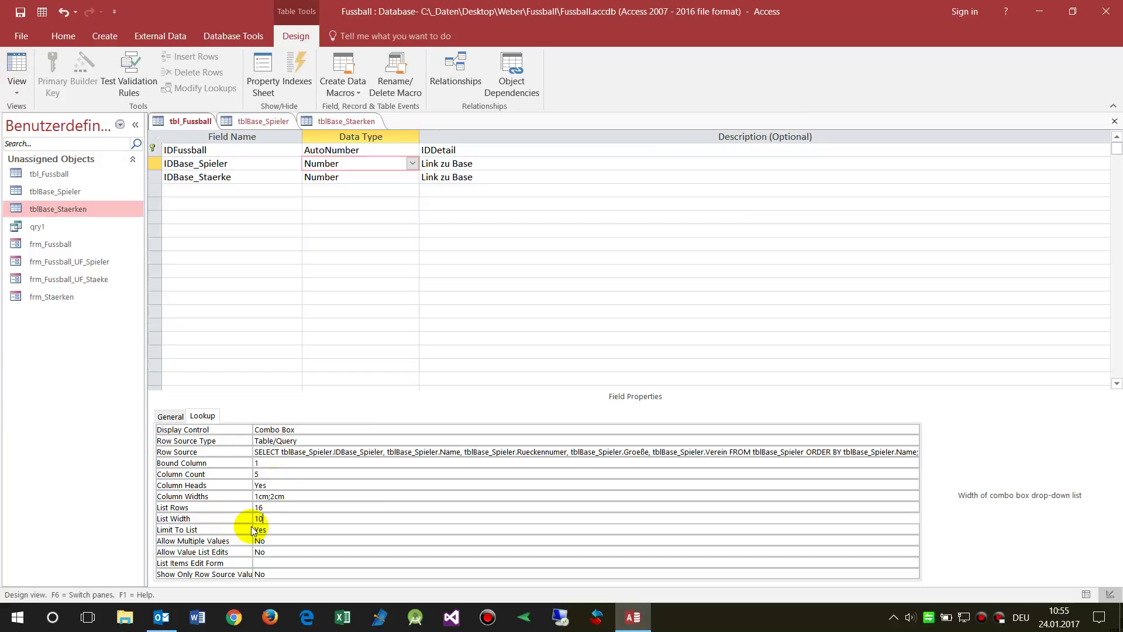
left_click(18, 73)
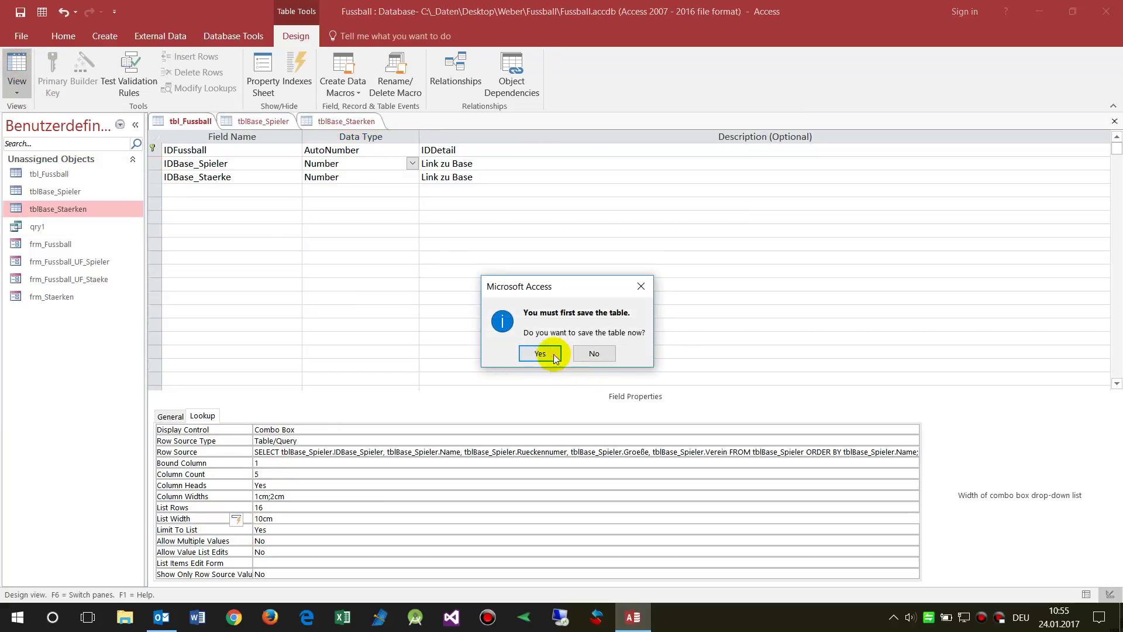
left_click(554, 357)
left_click(327, 151)
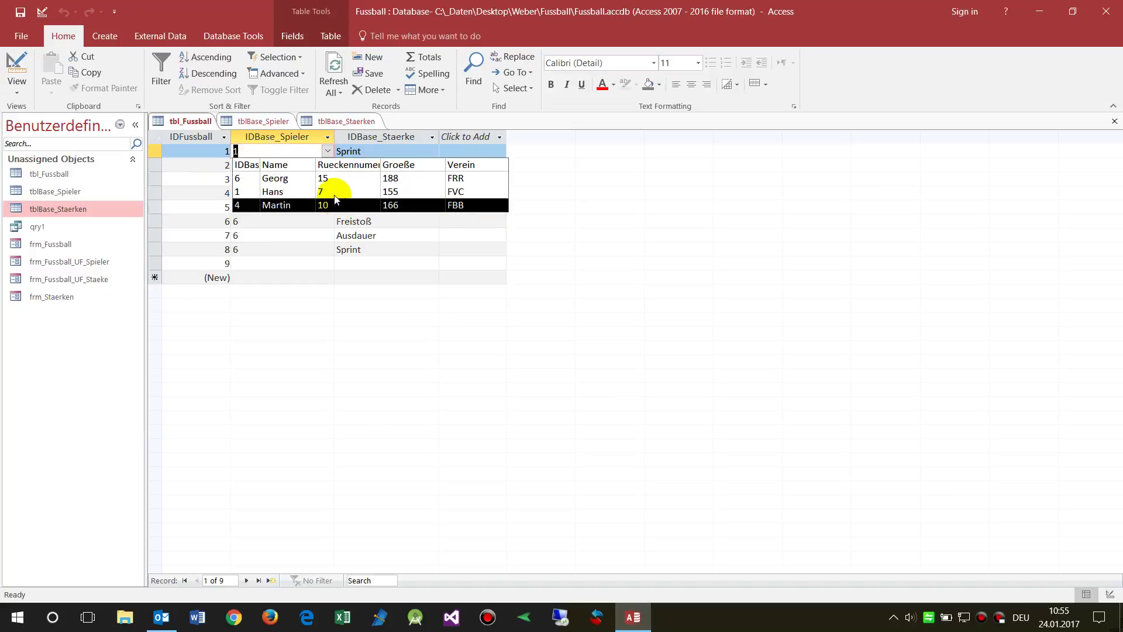
left_click(298, 369)
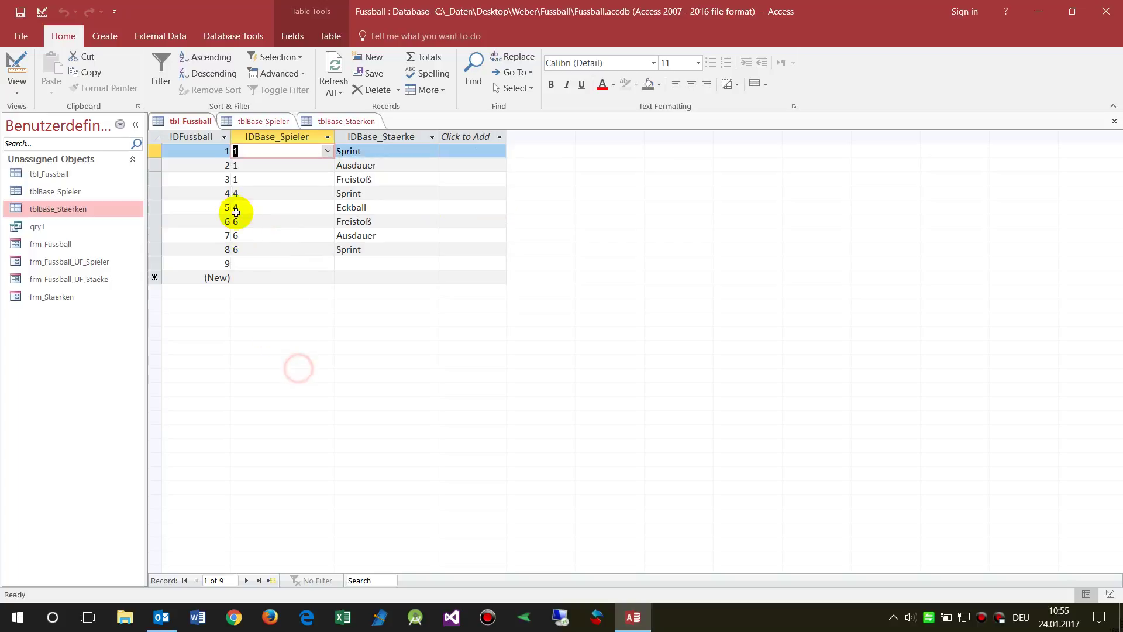
left_click(17, 66)
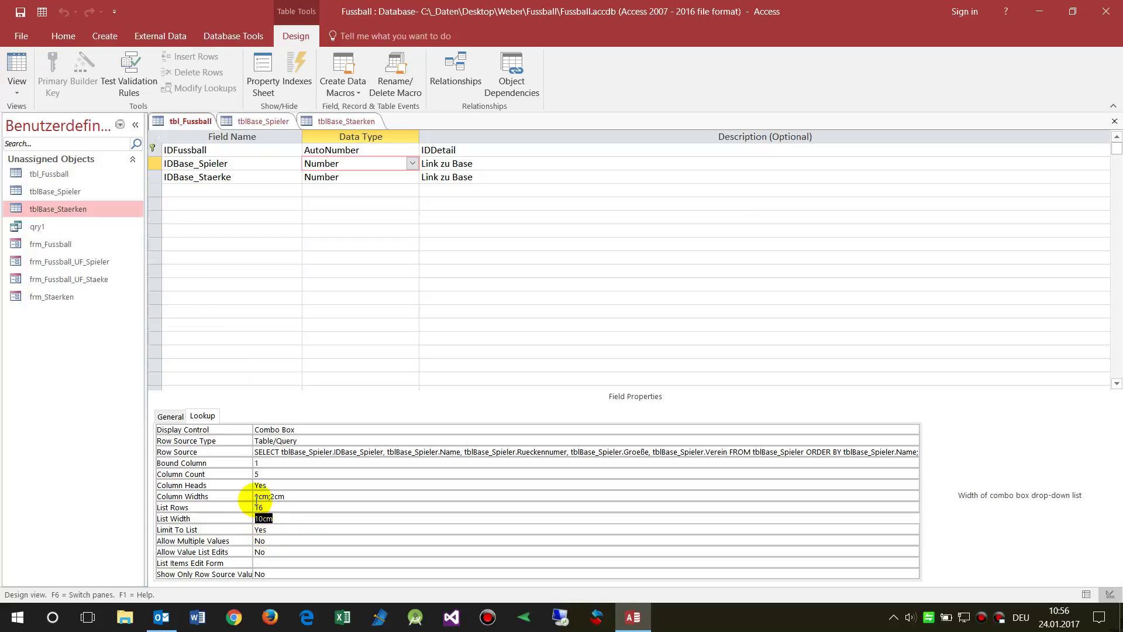
Edit the Column Widths again and save tbl_Fussball, opening its datasheet
left_click(256, 497)
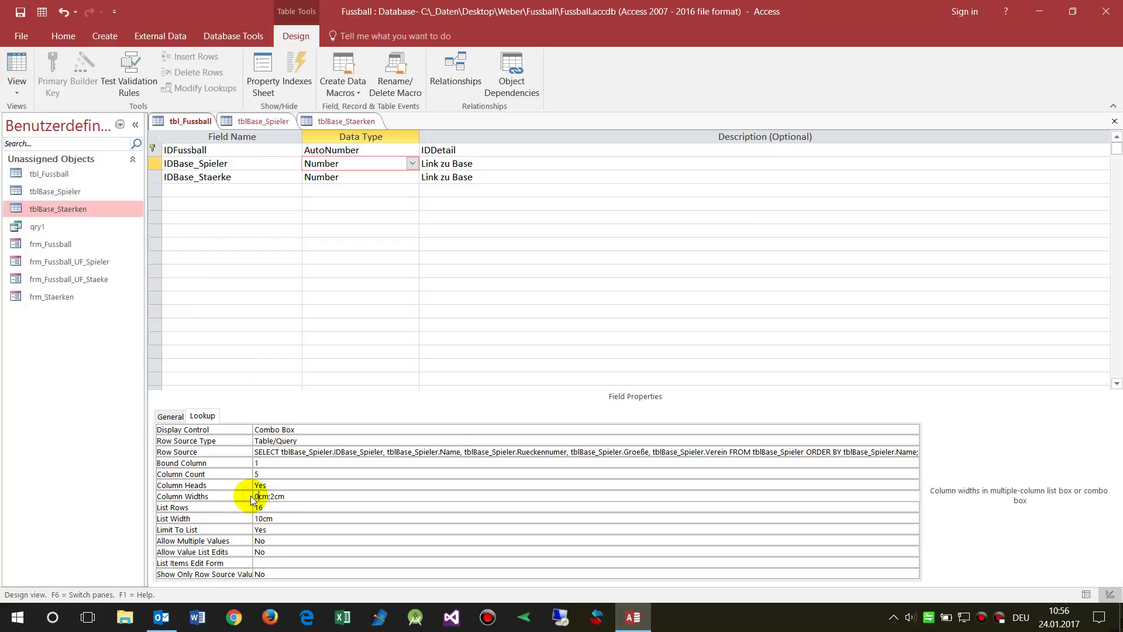
left_click(18, 69)
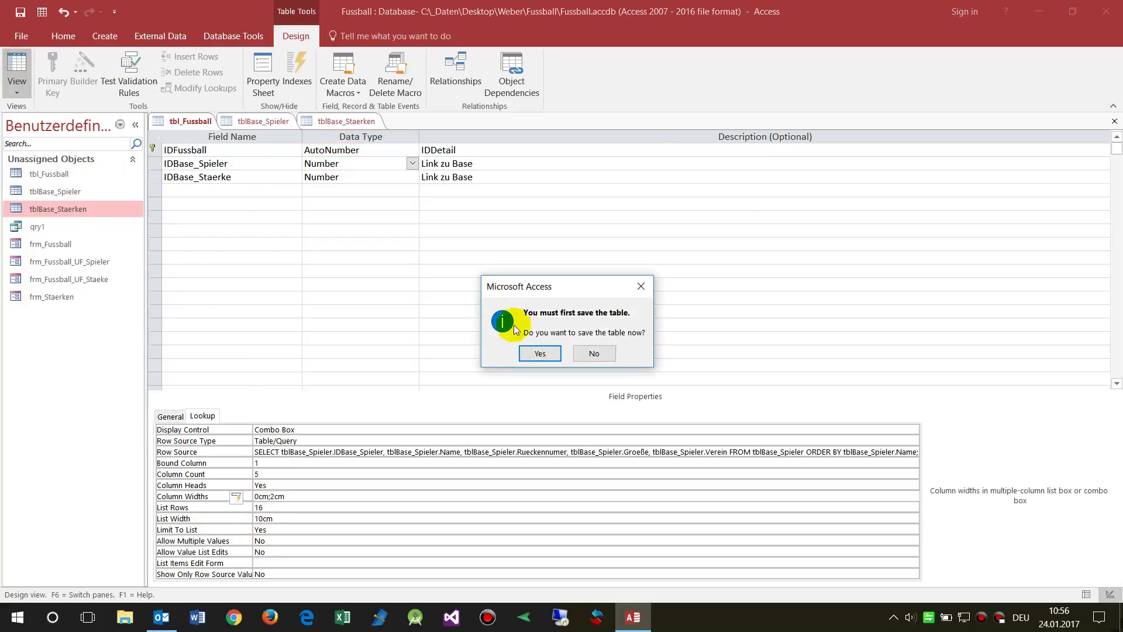
left_click(532, 351)
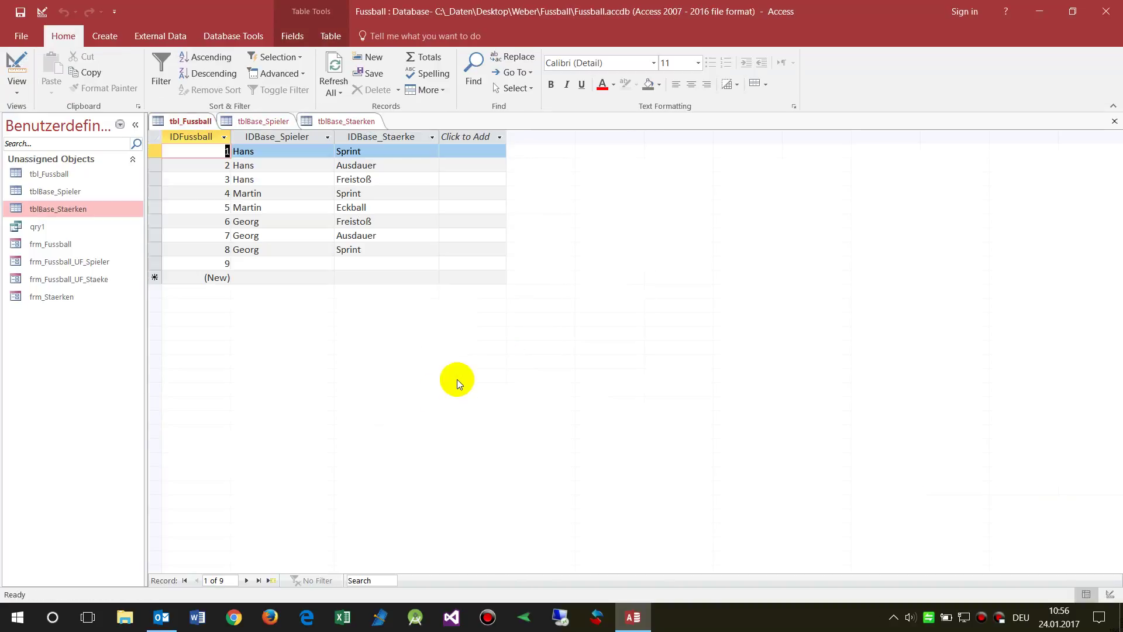
Review the player dropdowns for records 7 and 6, keeping Georg assigned
left_click(301, 237)
left_click(328, 235)
left_click(327, 235)
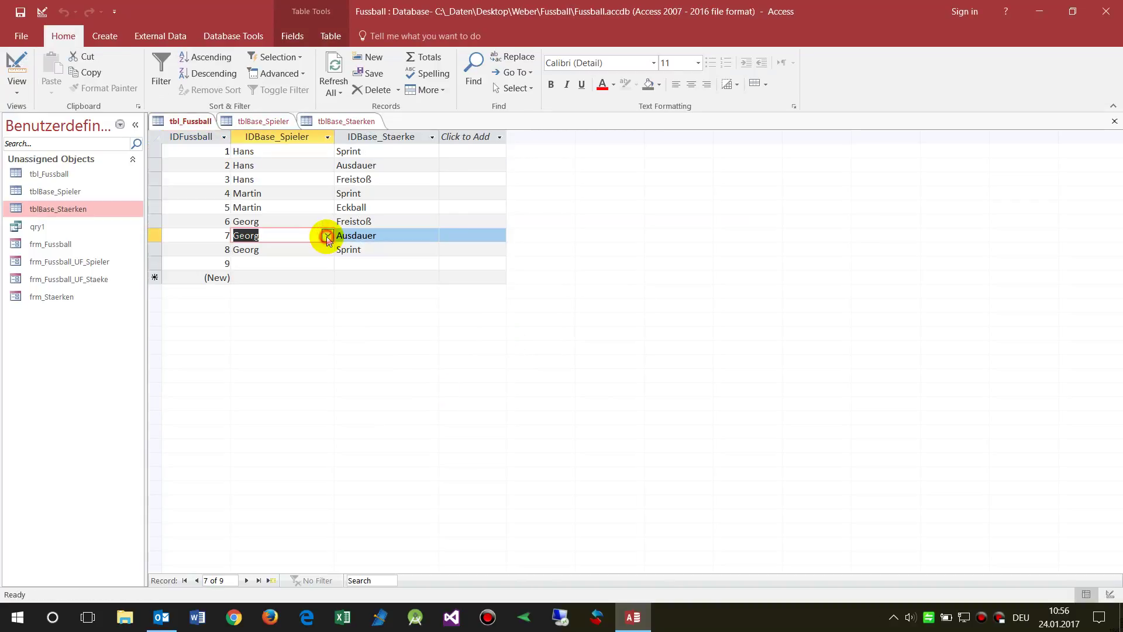
left_click(313, 220)
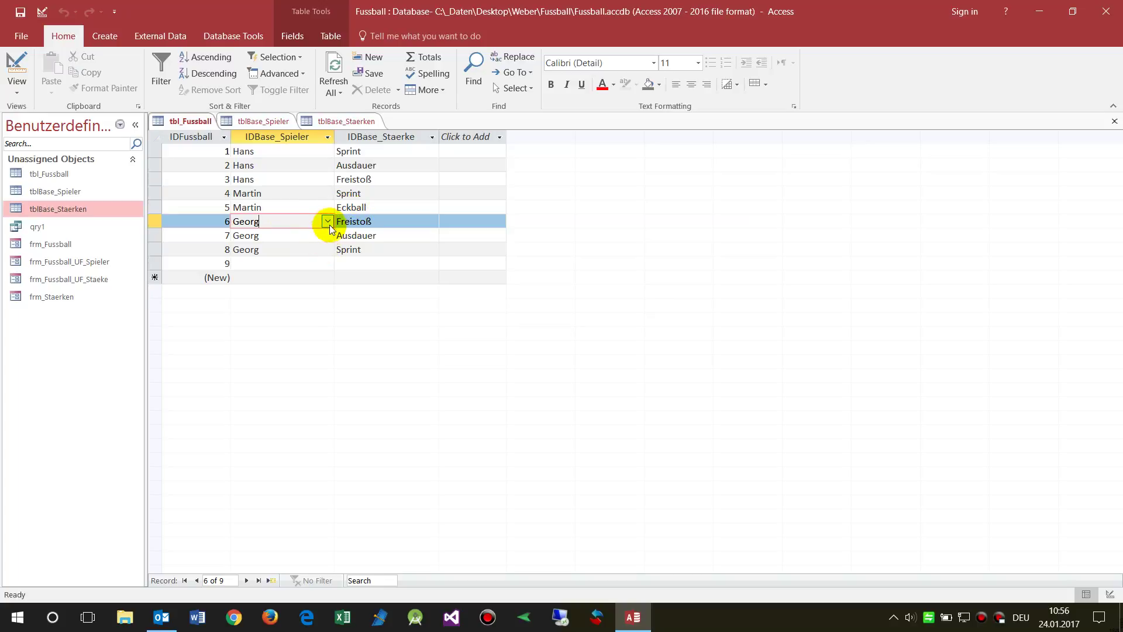
left_click(328, 220)
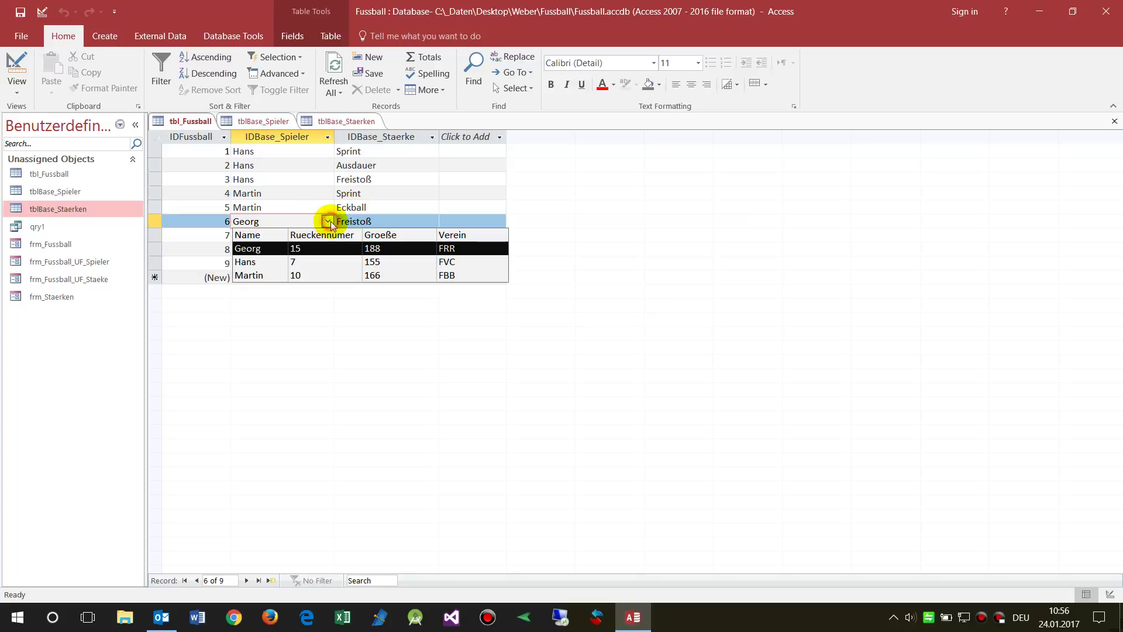
left_click(252, 264)
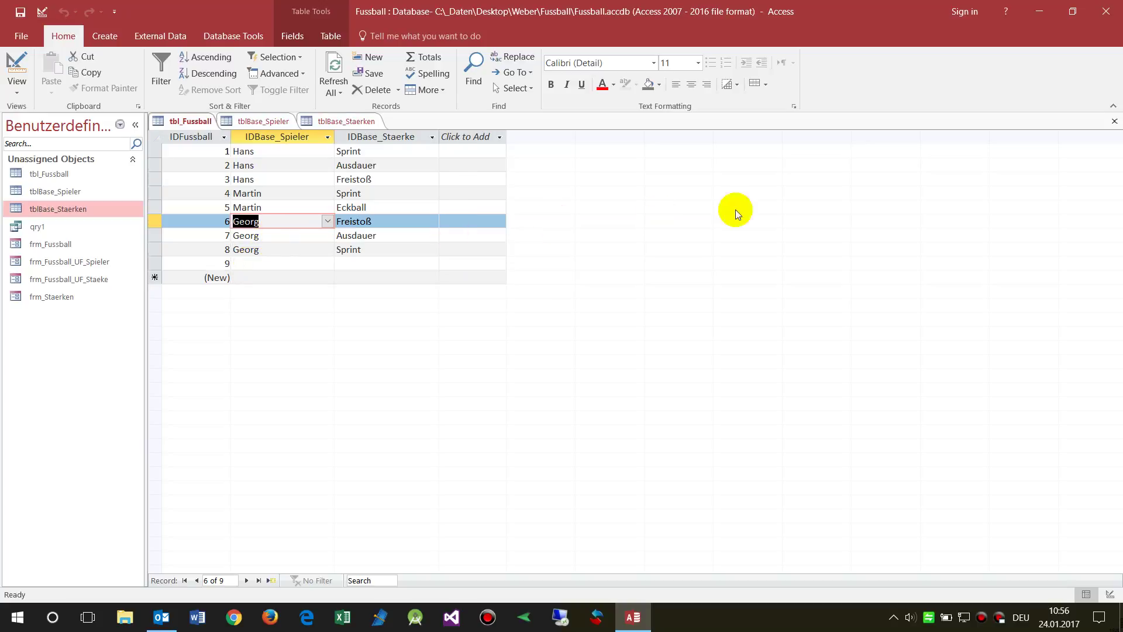
Close all open tables and create a blank form from tbl_Fussball, dismissing the field list
left_click(1115, 121)
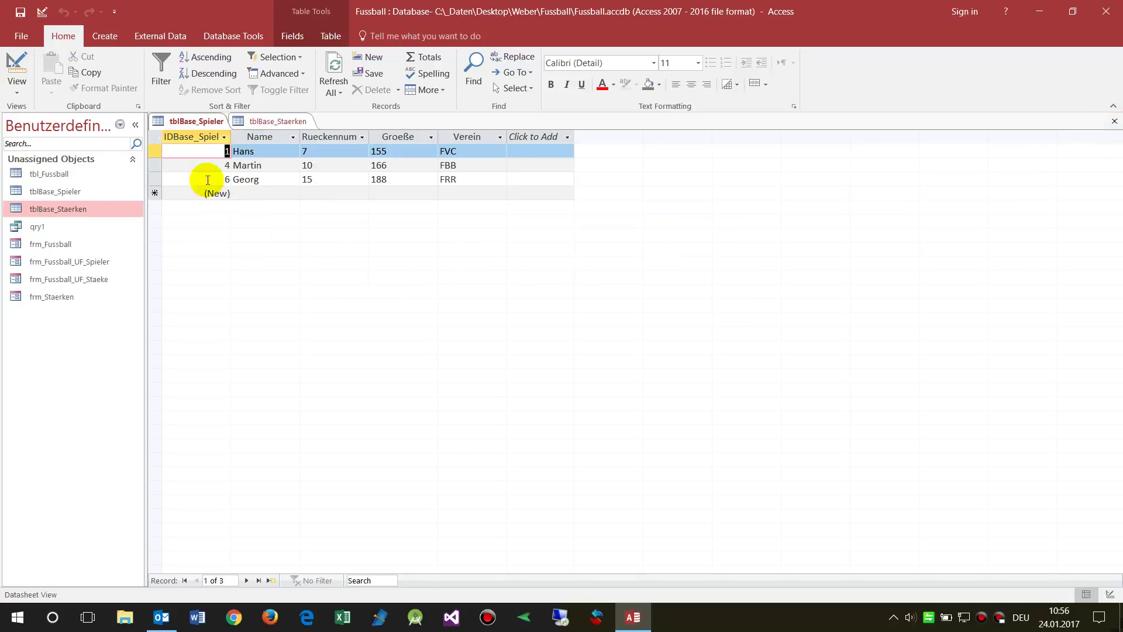
left_click(1116, 121)
left_click(1116, 121)
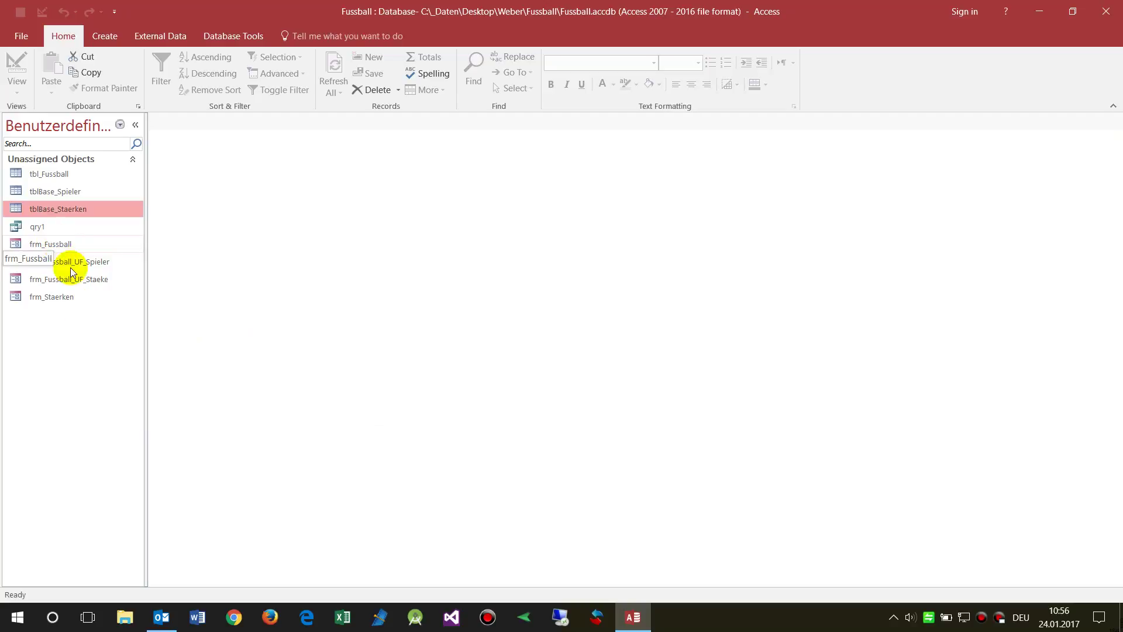
left_click(43, 175)
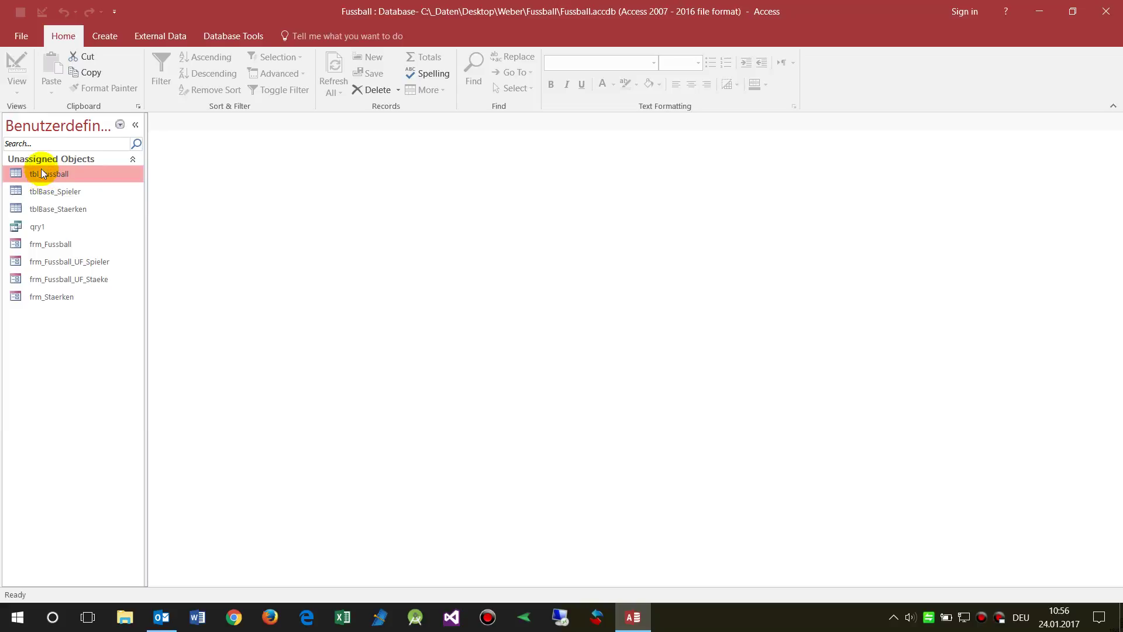
left_click(104, 36)
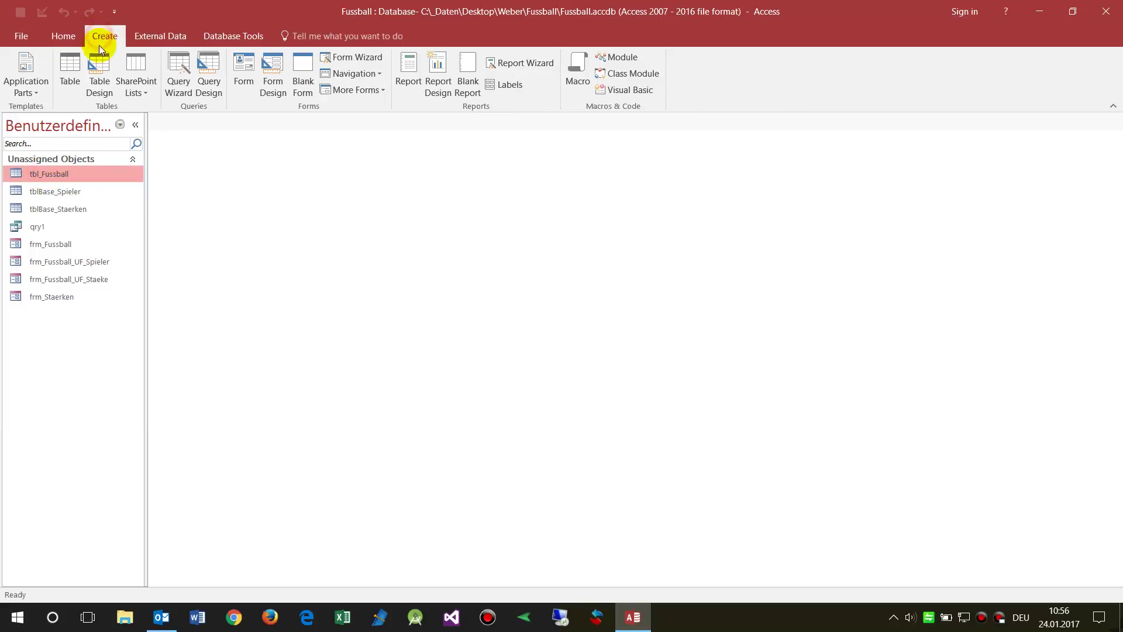
left_click(301, 75)
left_click(673, 175)
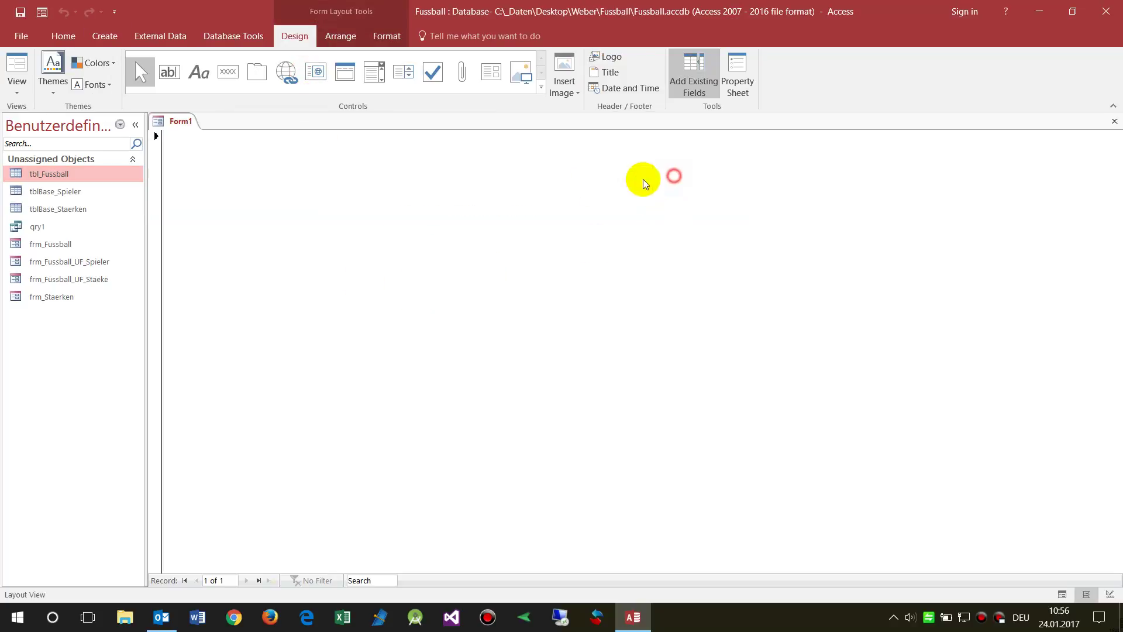
Switch Form1 to Design View and set its Record Source to tbl_Fussball
right_click(190, 166)
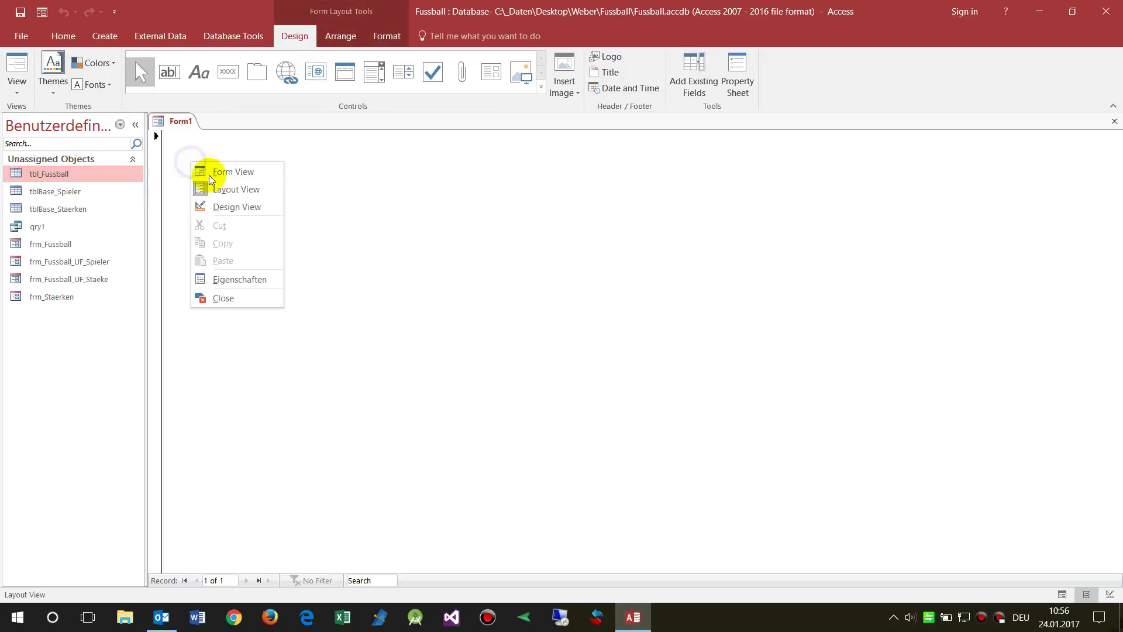
left_click(224, 206)
double_click(157, 139)
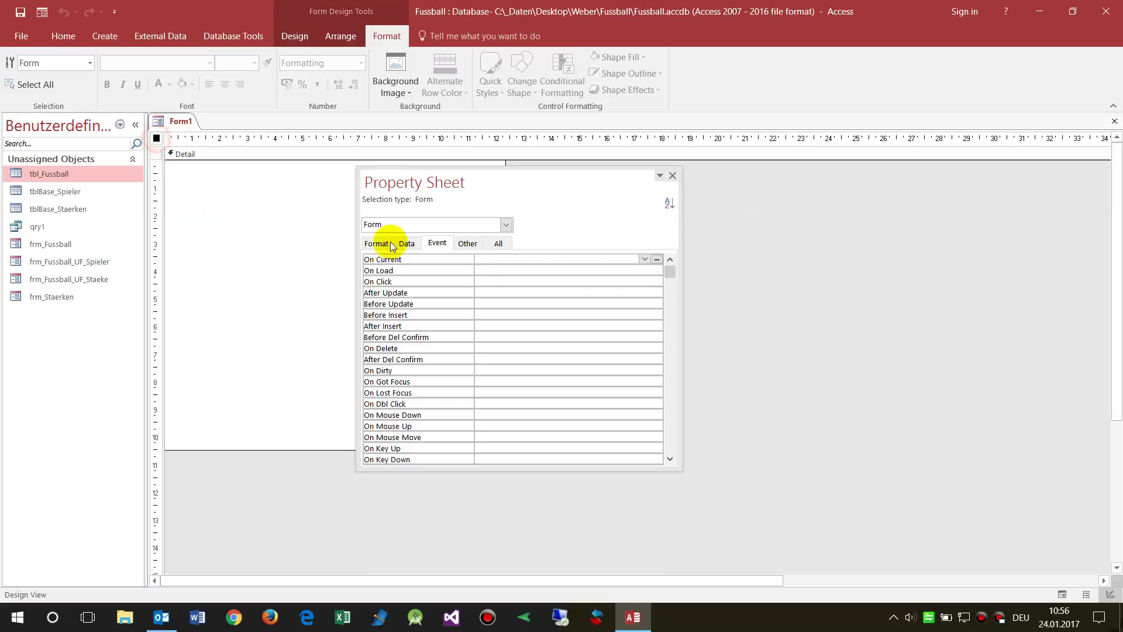
left_click(407, 243)
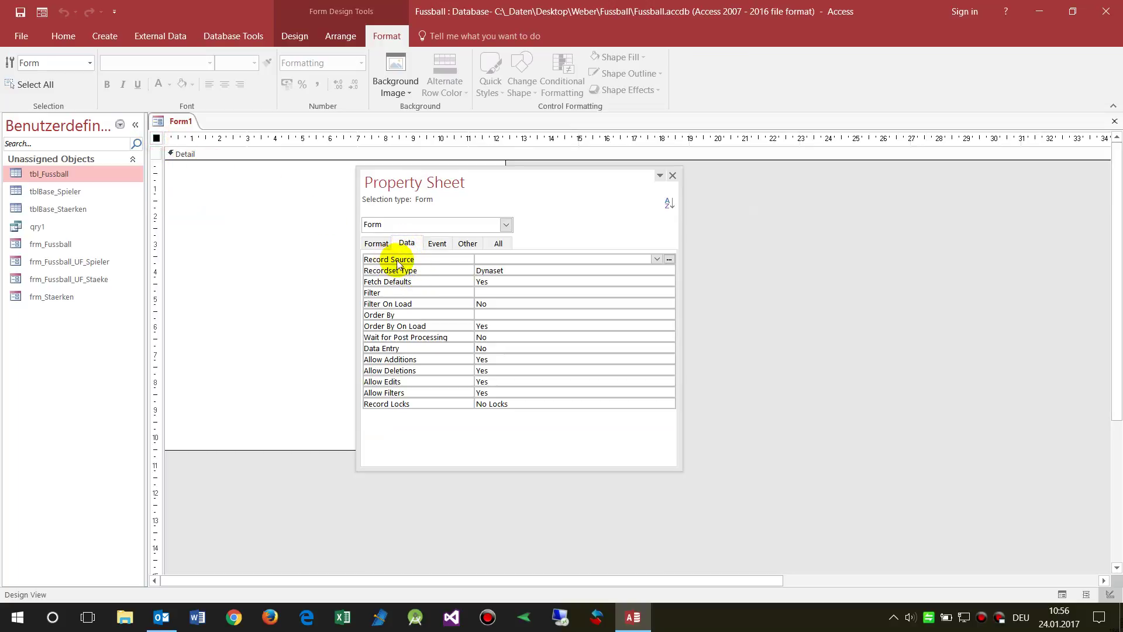
left_click(657, 259)
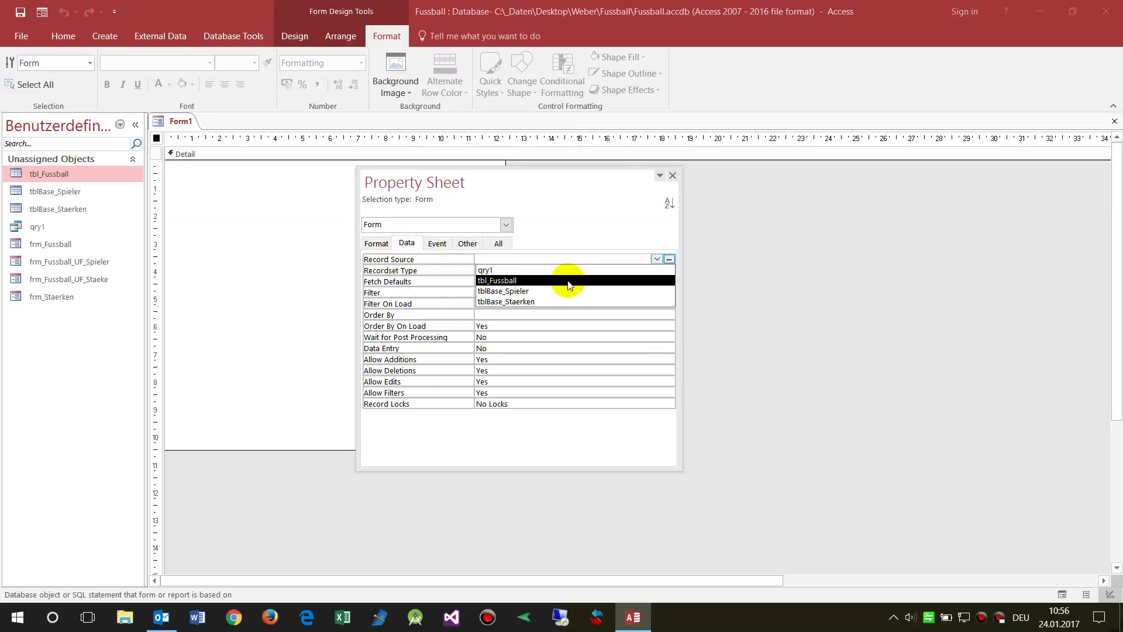
left_click(494, 281)
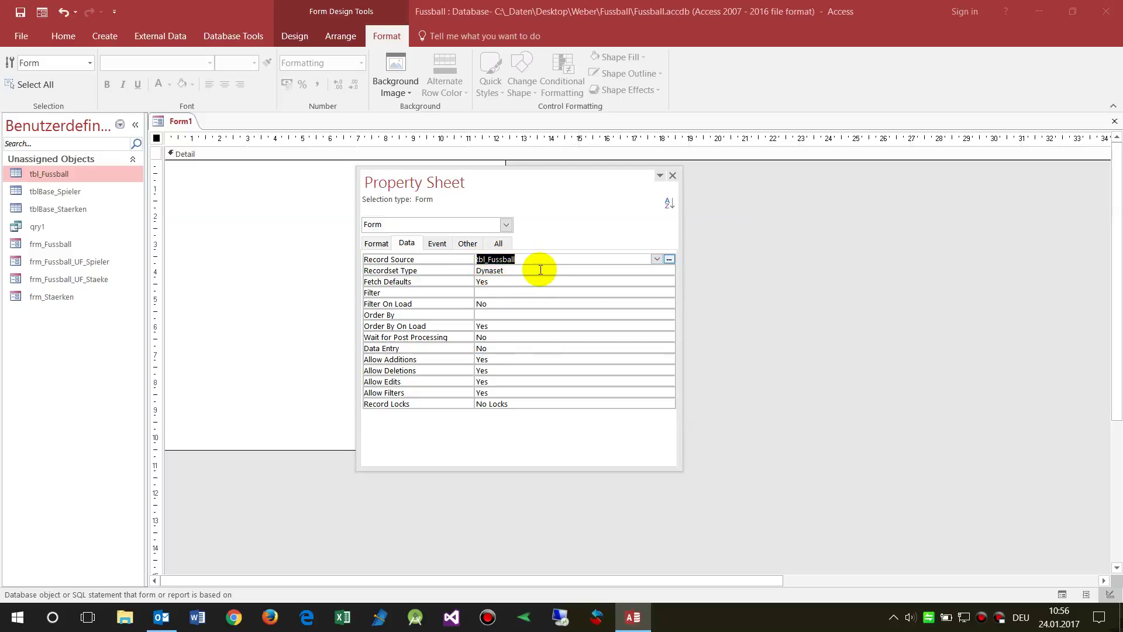
left_click(673, 176)
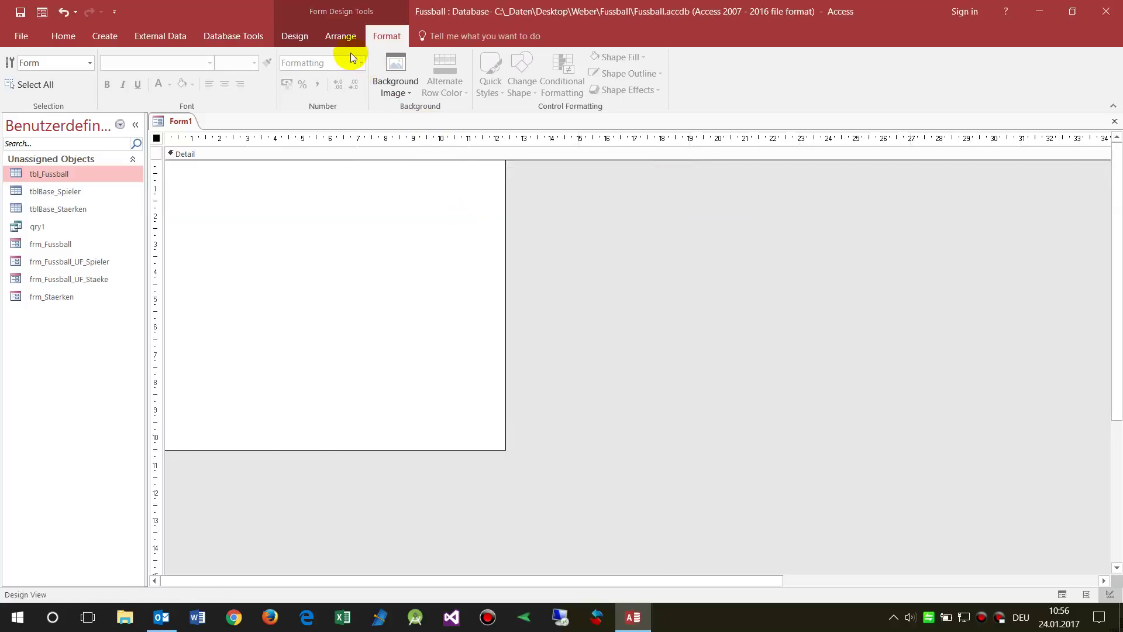
Drag the IDBase_Spieler and IDBase_Staerke fields from the field list onto Form1
left_click(335, 37)
left_click(293, 36)
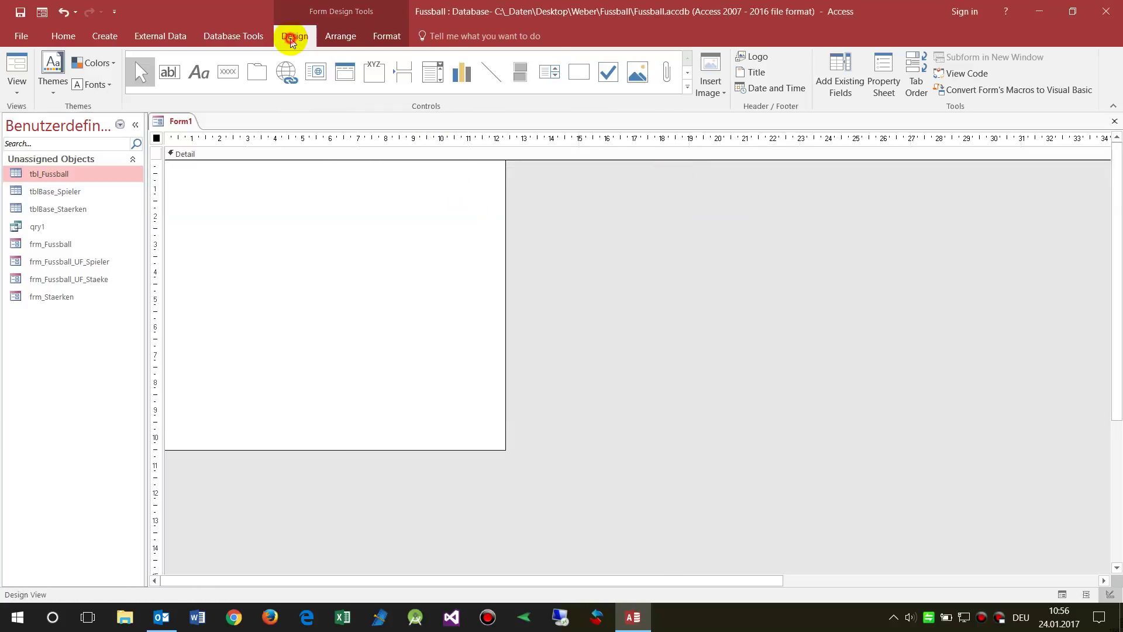
left_click(853, 94)
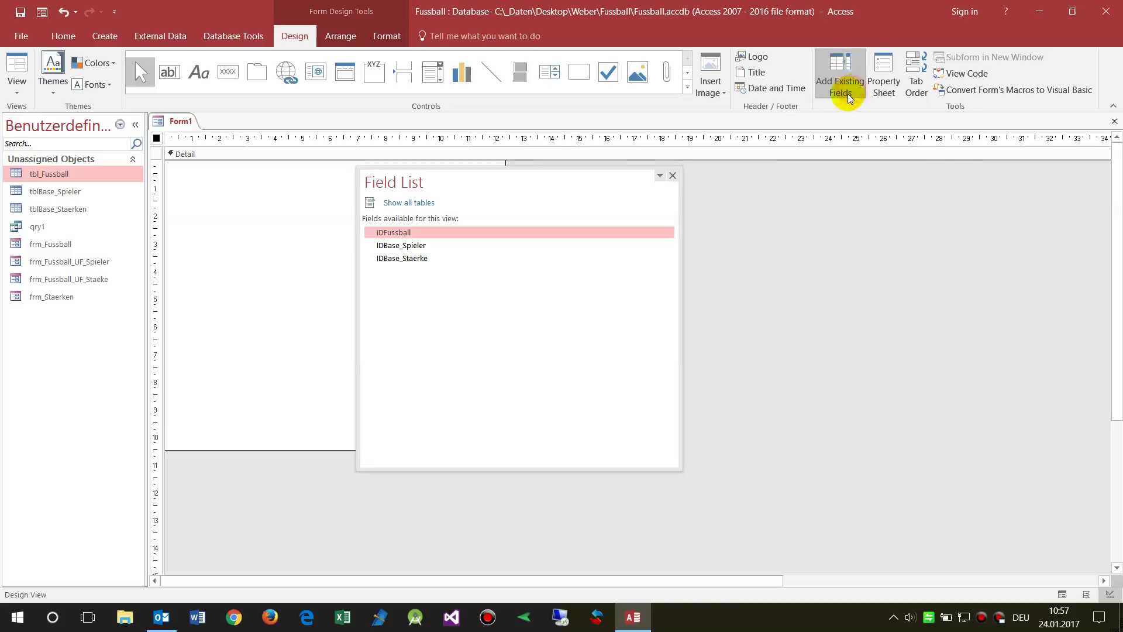
left_click(412, 246)
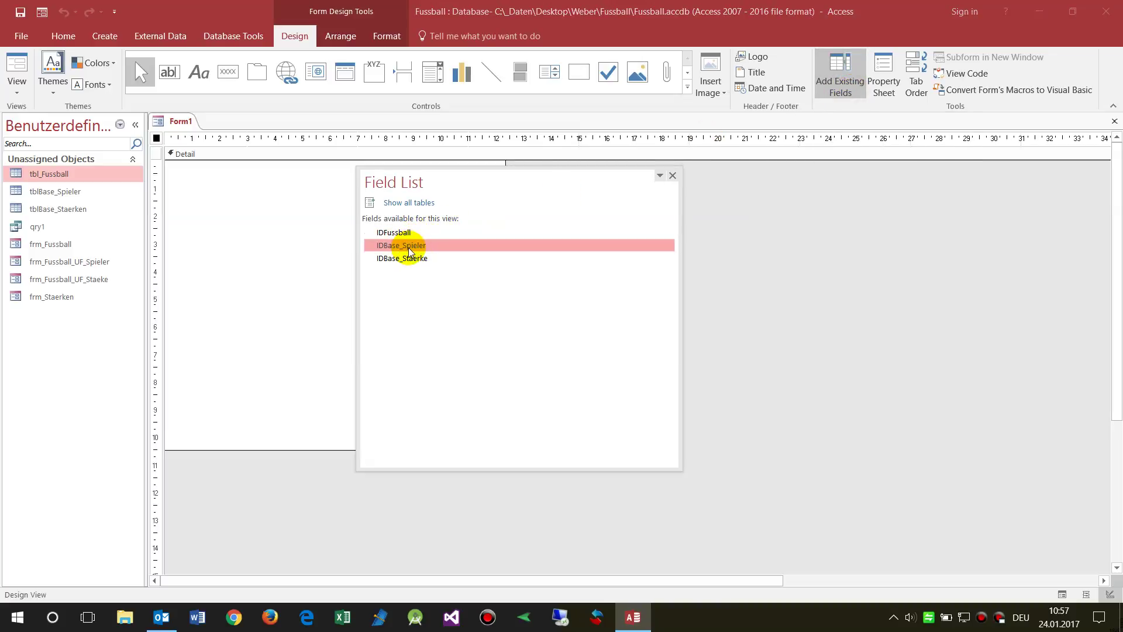
left_click_drag(411, 251, 252, 214)
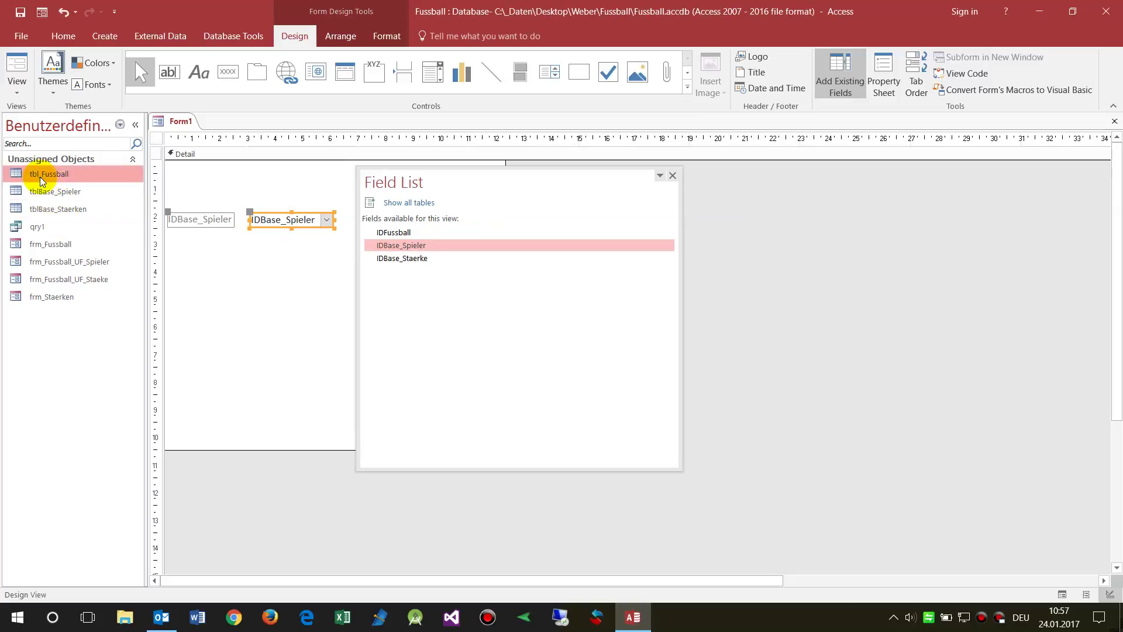
left_click_drag(416, 258, 253, 241)
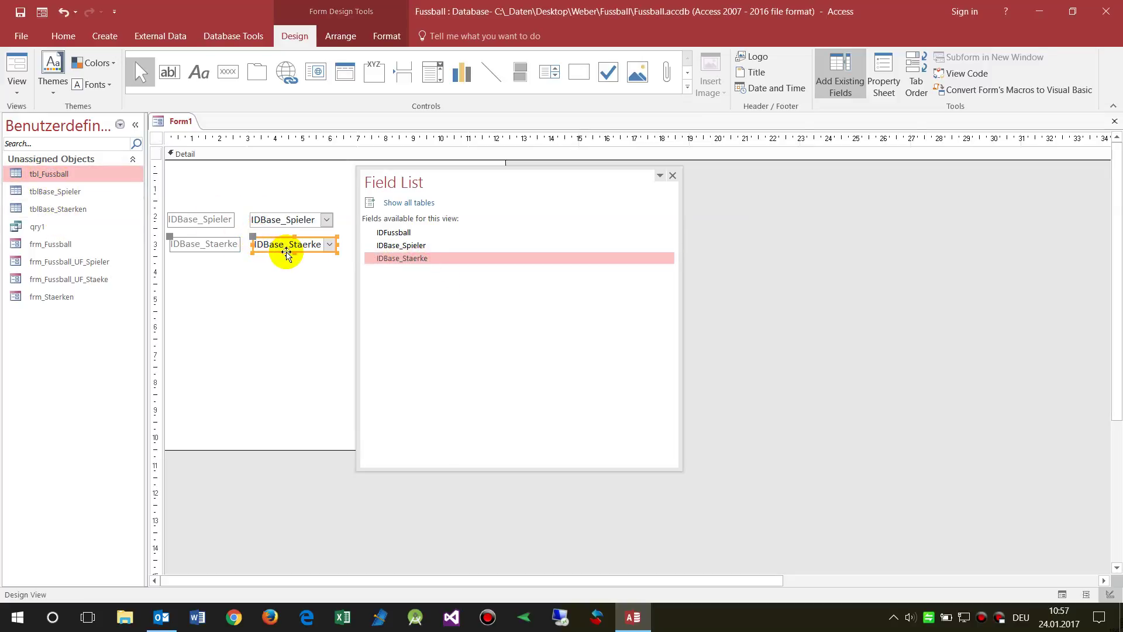
Shrink Form1's Detail section and move the four controls to the top-left
left_click(674, 176)
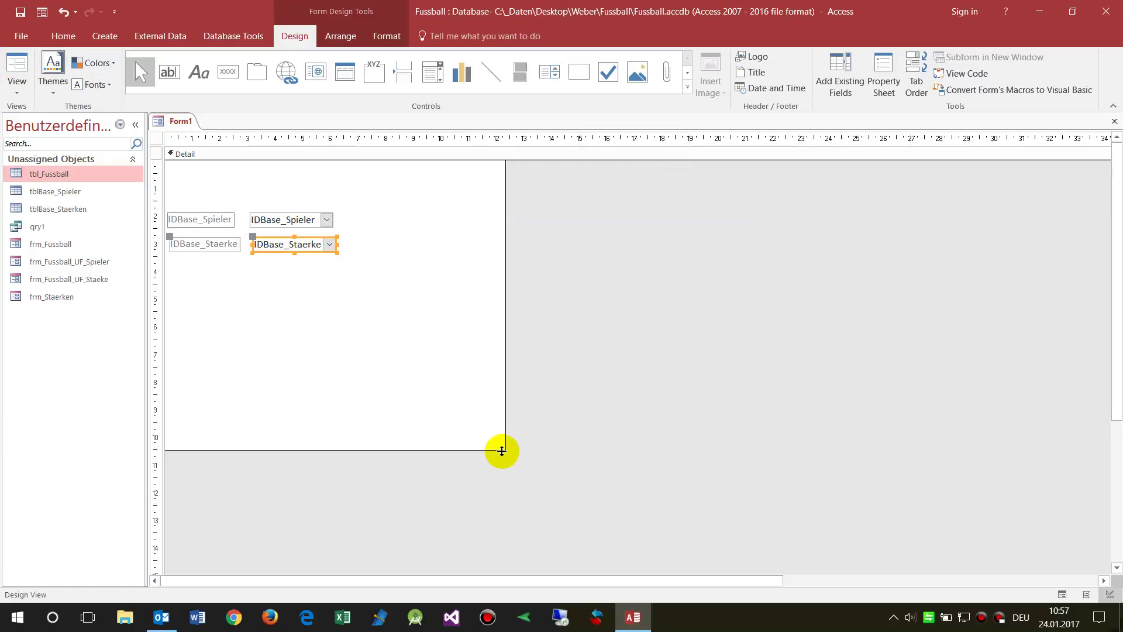
left_click_drag(502, 451, 482, 267)
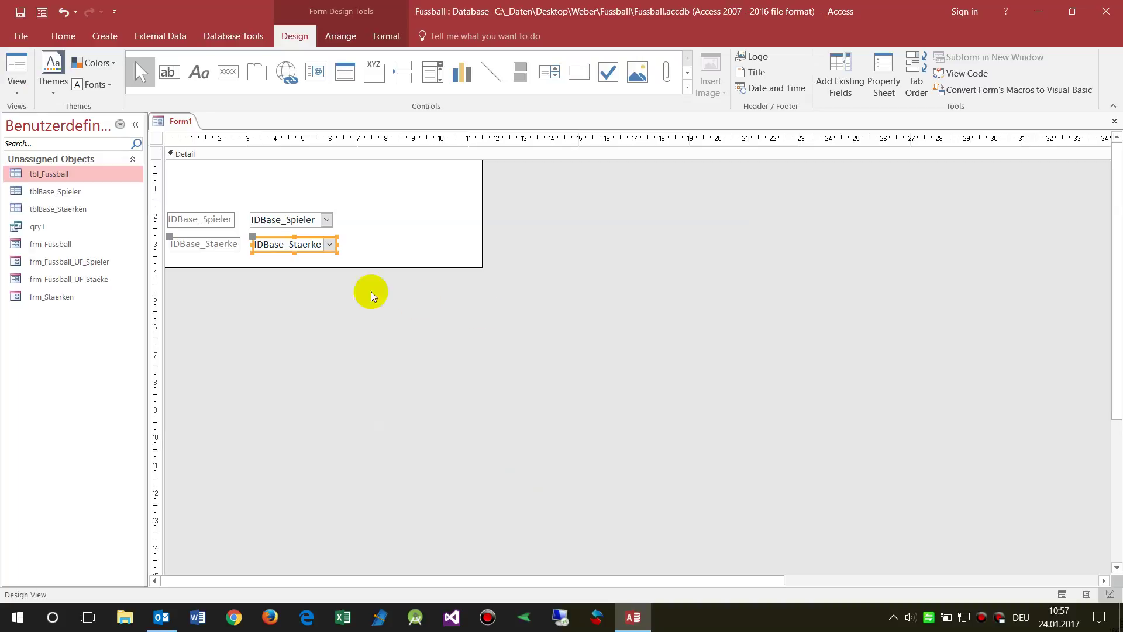
left_click_drag(195, 204, 300, 181)
Shrink the Detail section to fit the player and strength controls
left_click(296, 248)
left_click(296, 201)
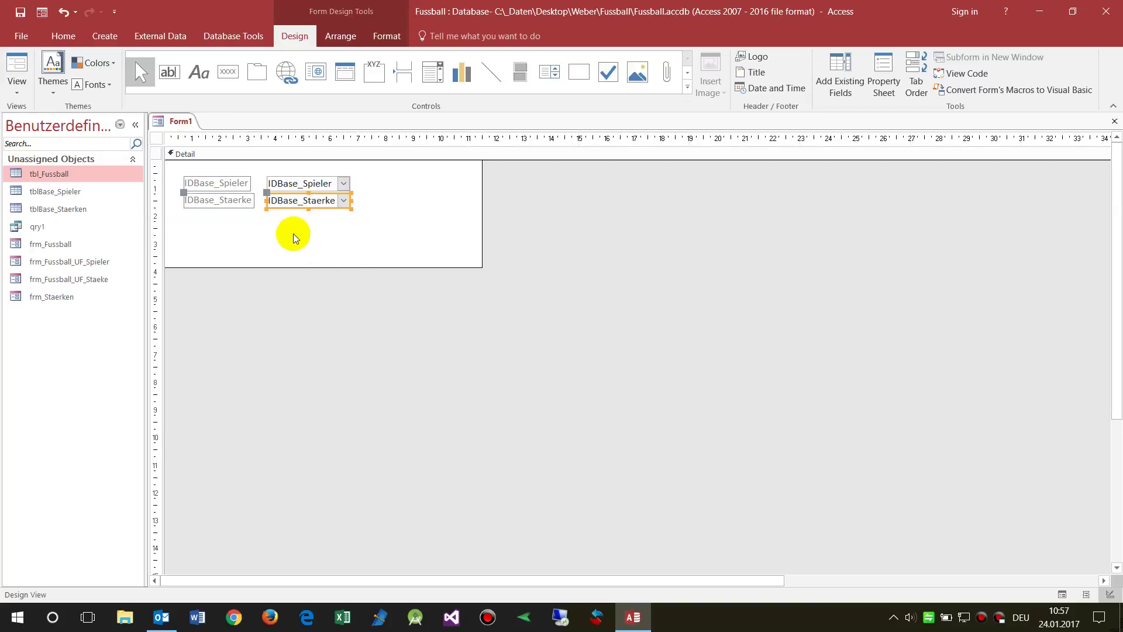
left_click_drag(481, 267, 369, 220)
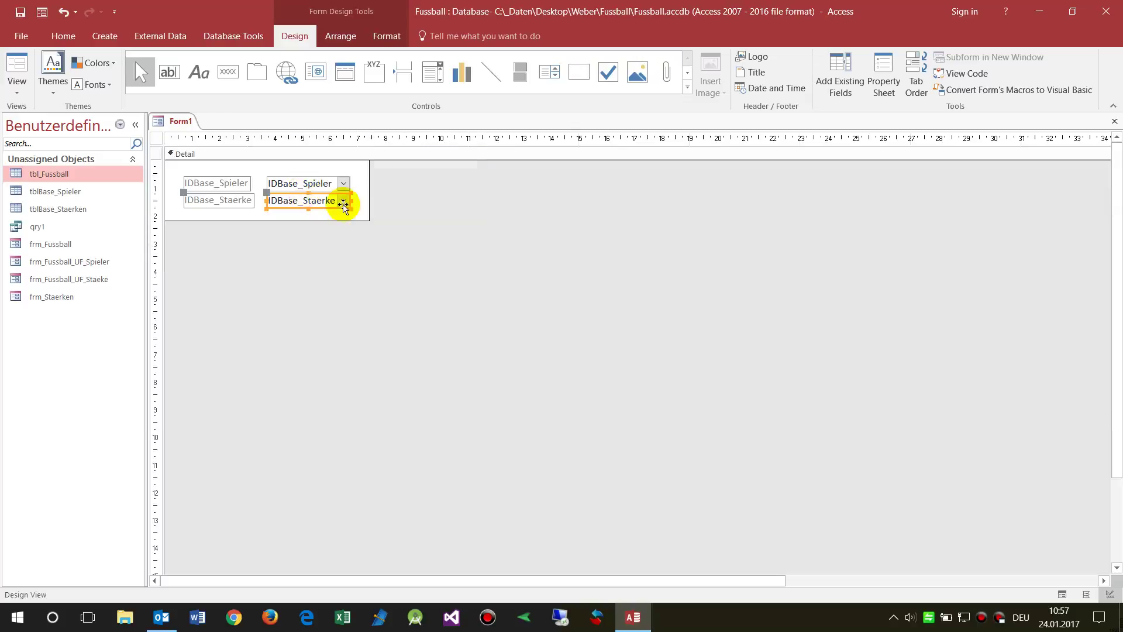
Set Form1's Default View to Continuous Forms and view it in Form View
double_click(157, 145)
left_click(376, 243)
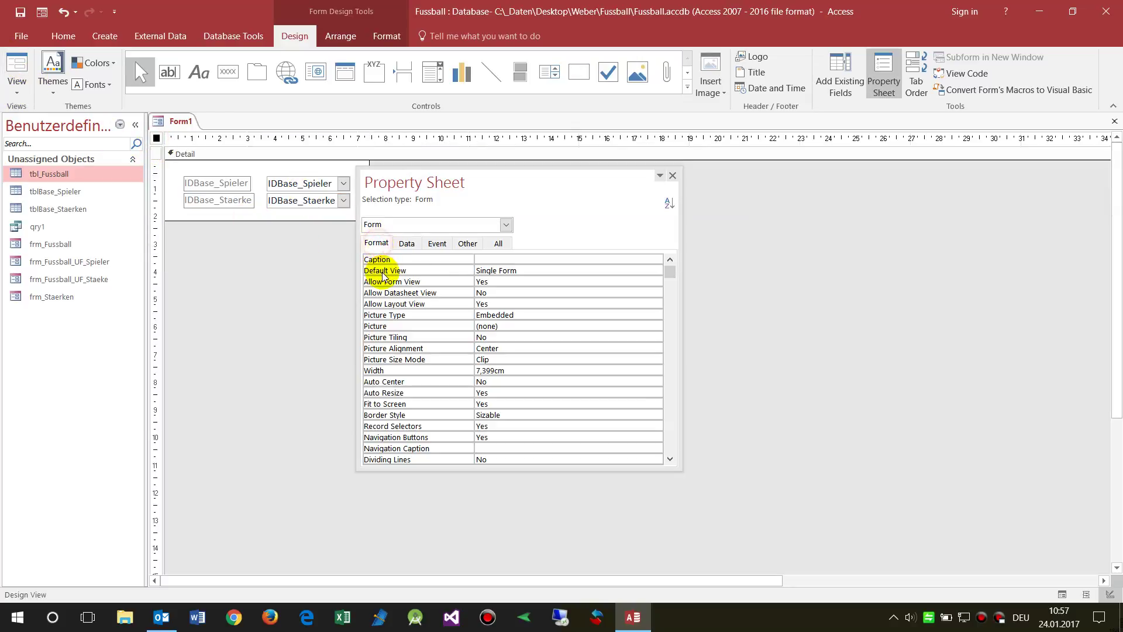
left_click(427, 272)
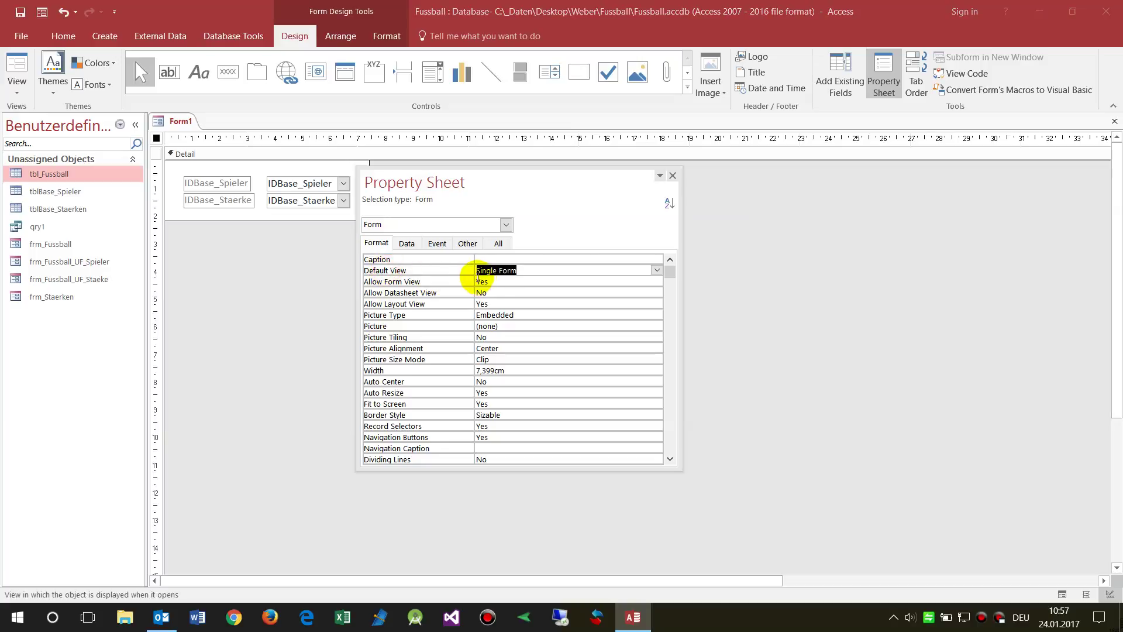
left_click(657, 271)
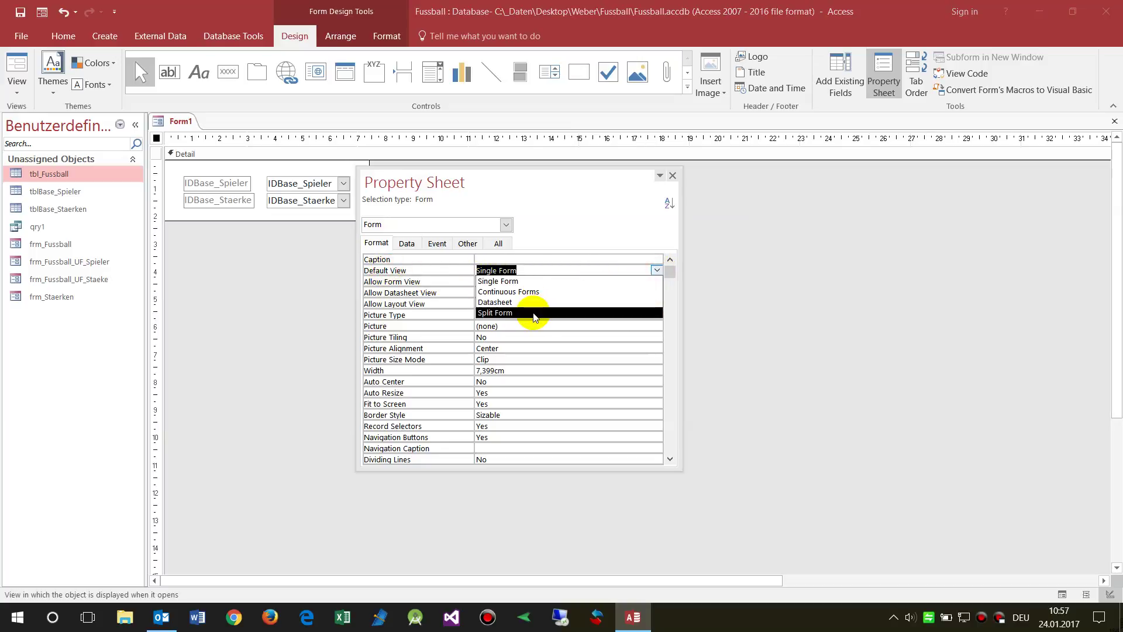
left_click(532, 292)
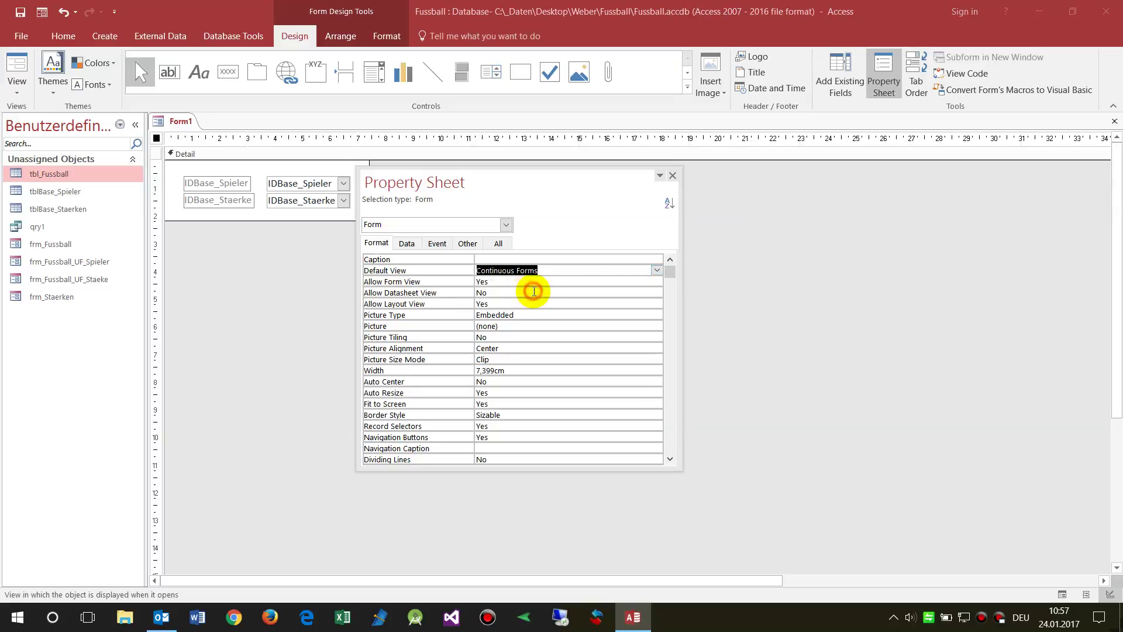
left_click(15, 65)
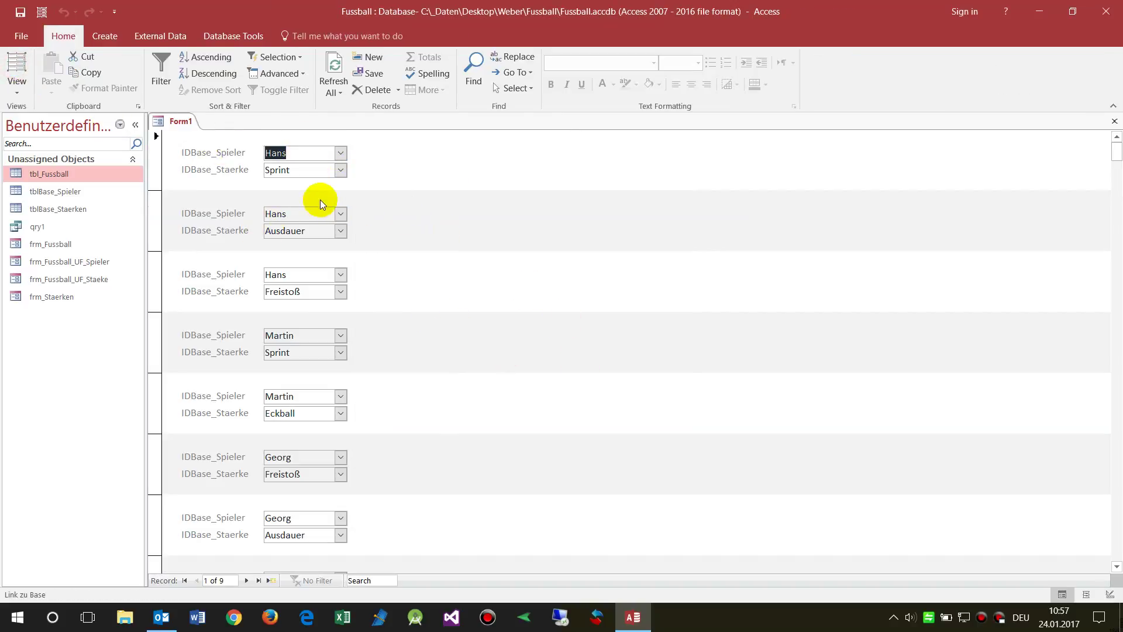
Preview the player list on record 1, then change record 5's player from Martin to Hans
left_click(339, 154)
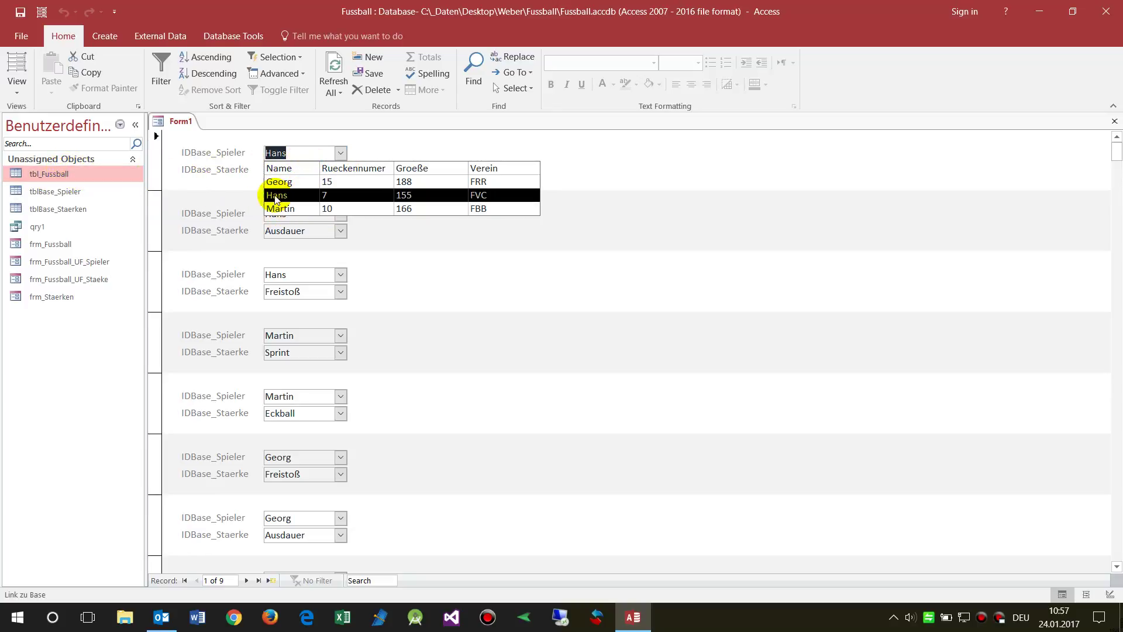
left_click(472, 321)
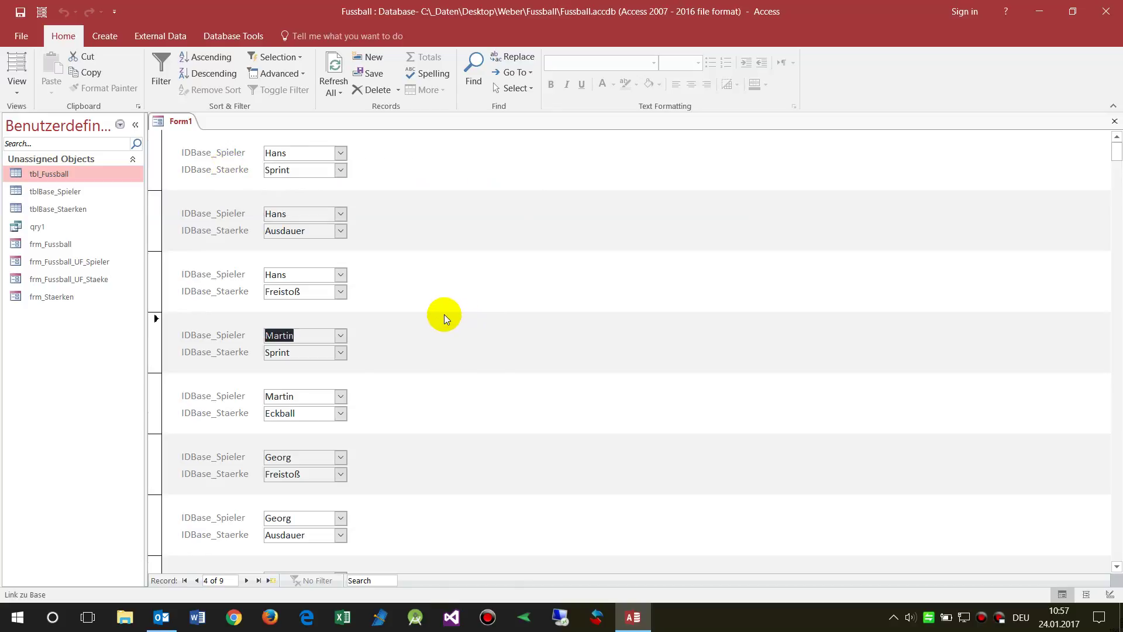
left_click(340, 396)
left_click(344, 436)
left_click(460, 427)
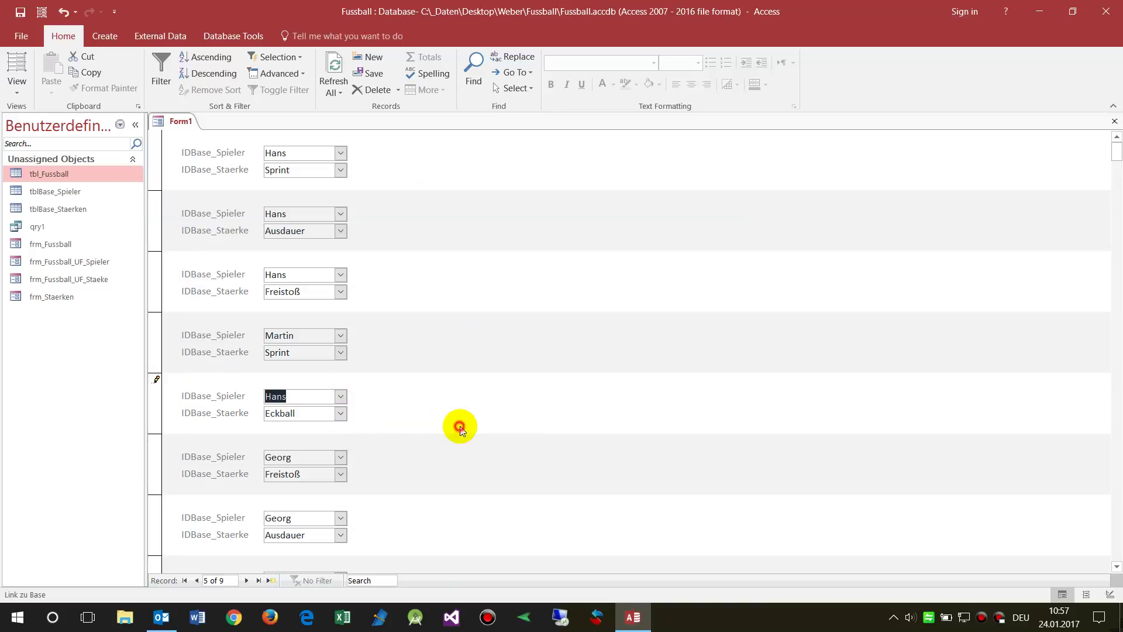